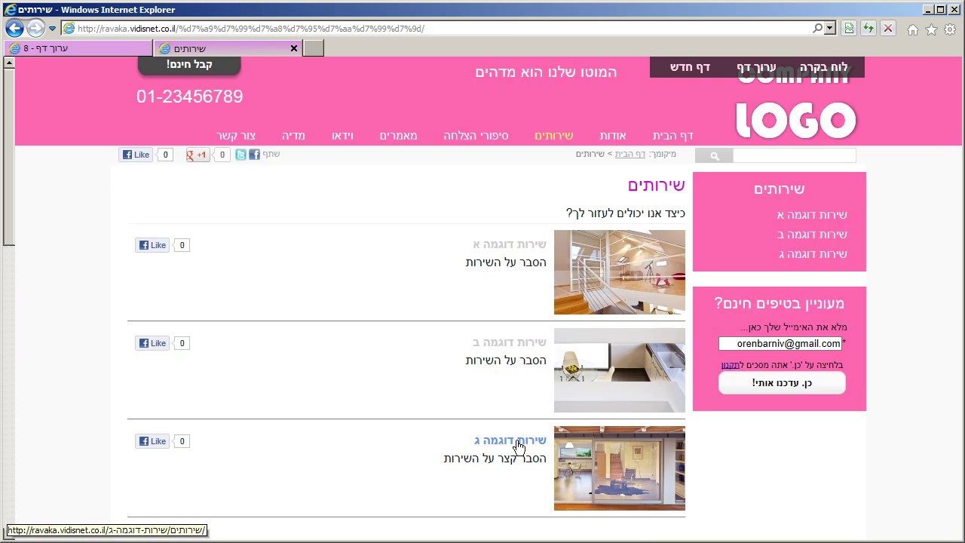
Step: Examine the services page, its three sample services and the site manager's form for adding more services
{"action": "scroll", "coordinate": [527, 448], "scroll_direction": "down", "scroll_amount": 4}
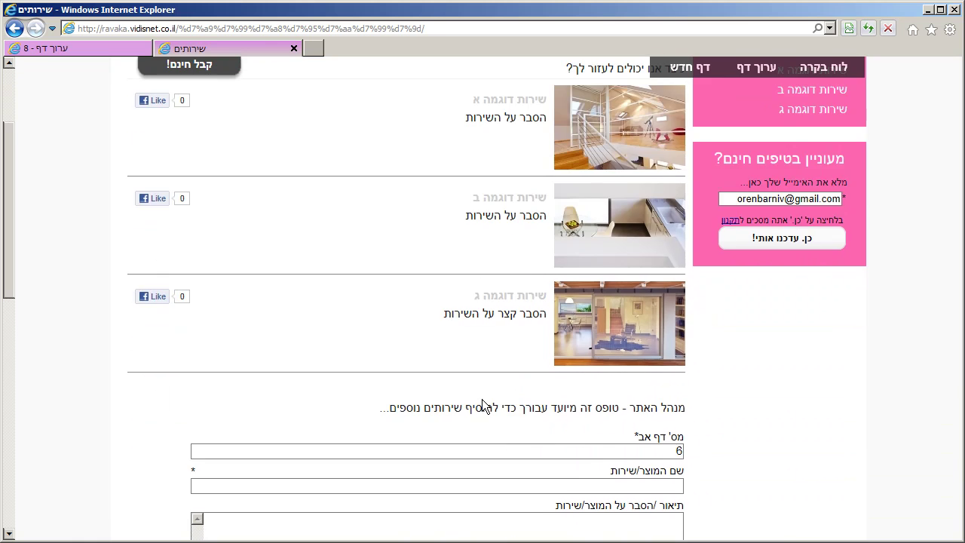
{"action": "scroll", "coordinate": [484, 401], "scroll_direction": "down", "scroll_amount": 2}
{"action": "scroll", "coordinate": [485, 403], "scroll_direction": "down", "scroll_amount": 4}
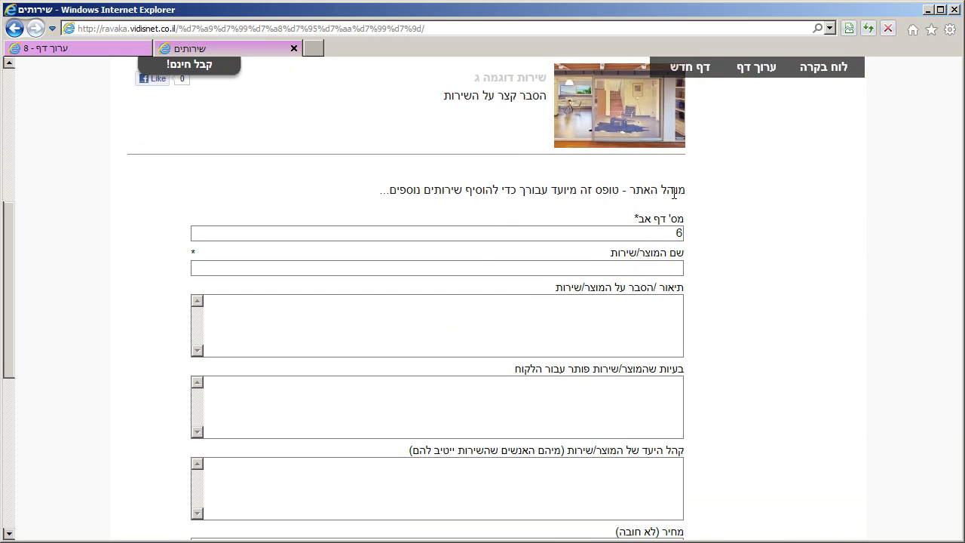
{"action": "scroll", "coordinate": [478, 246], "scroll_direction": "down", "scroll_amount": 2}
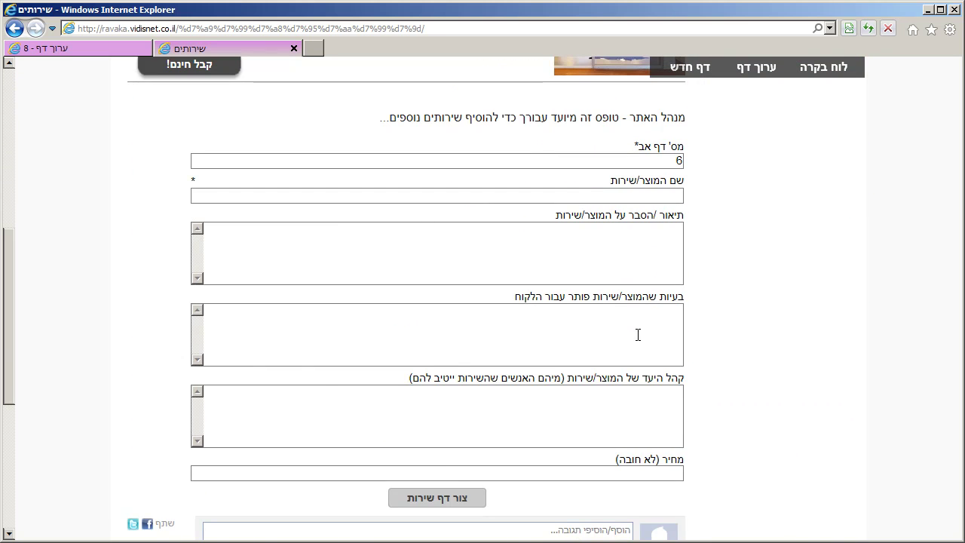
{"action": "scroll", "coordinate": [638, 334], "scroll_direction": "up", "scroll_amount": 10}
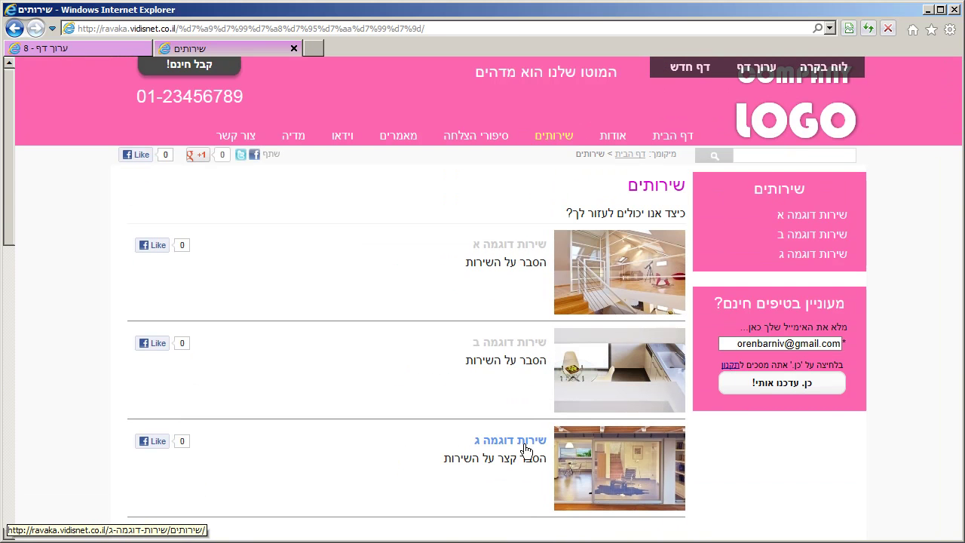
{"action": "scroll", "coordinate": [527, 427], "scroll_direction": "down", "scroll_amount": 7}
{"action": "scroll", "coordinate": [500, 273], "scroll_direction": "up", "scroll_amount": 7}
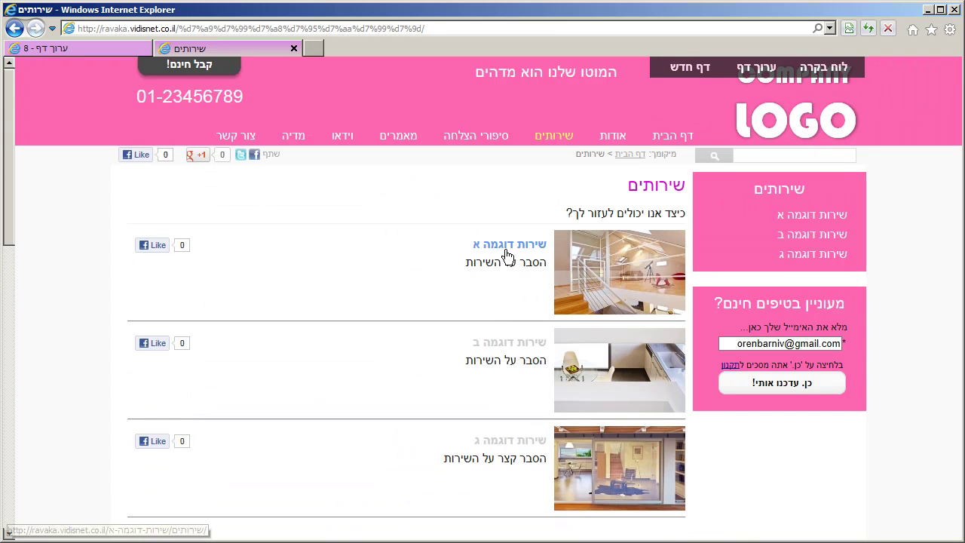
Step: Open the שירות דוגמה א service page for editing and replace its entire content with the copied מסיבת רווקות article
{"action": "left_click", "coordinate": [507, 253]}
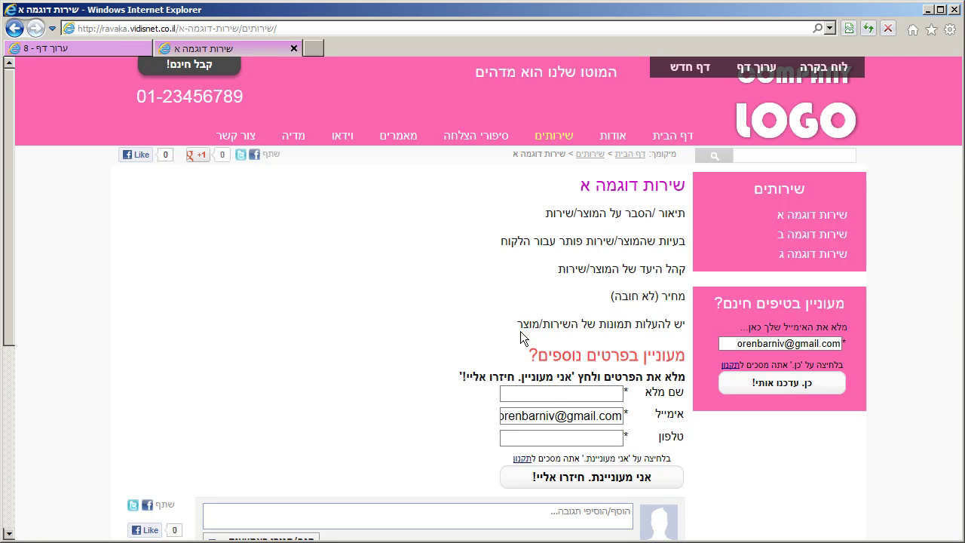
{"action": "left_click", "coordinate": [757, 70]}
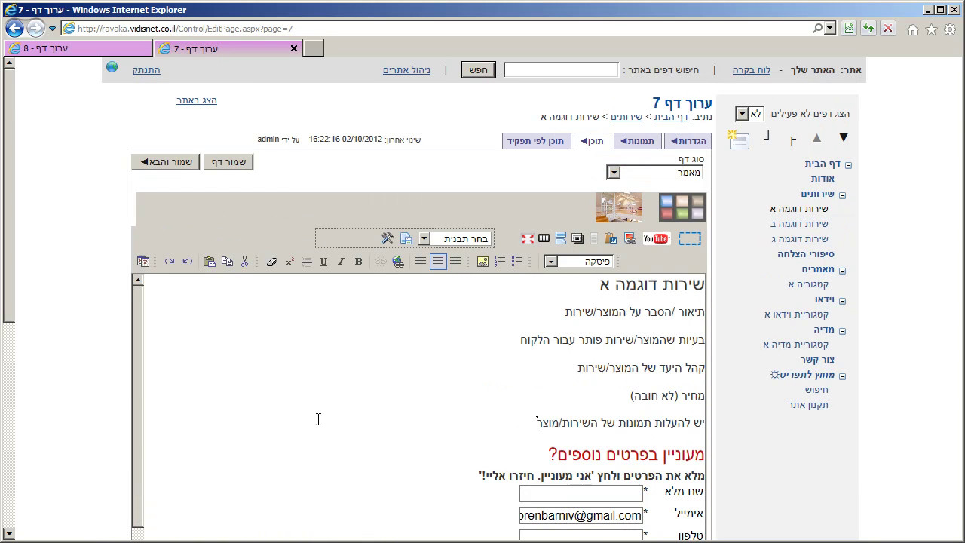
{"action": "key", "text": "ctrl+a"}
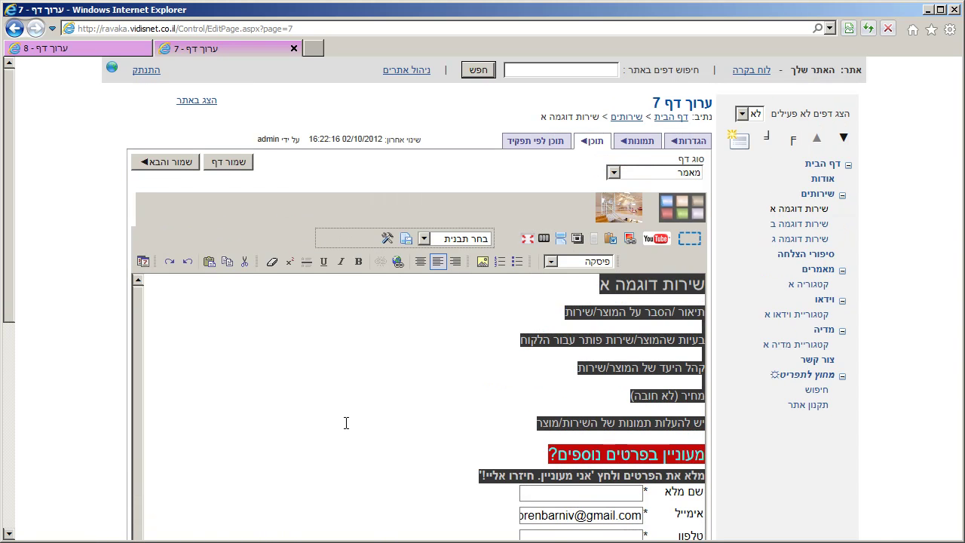
{"action": "key", "text": "Delete"}
{"action": "key", "text": "ctrl+v"}
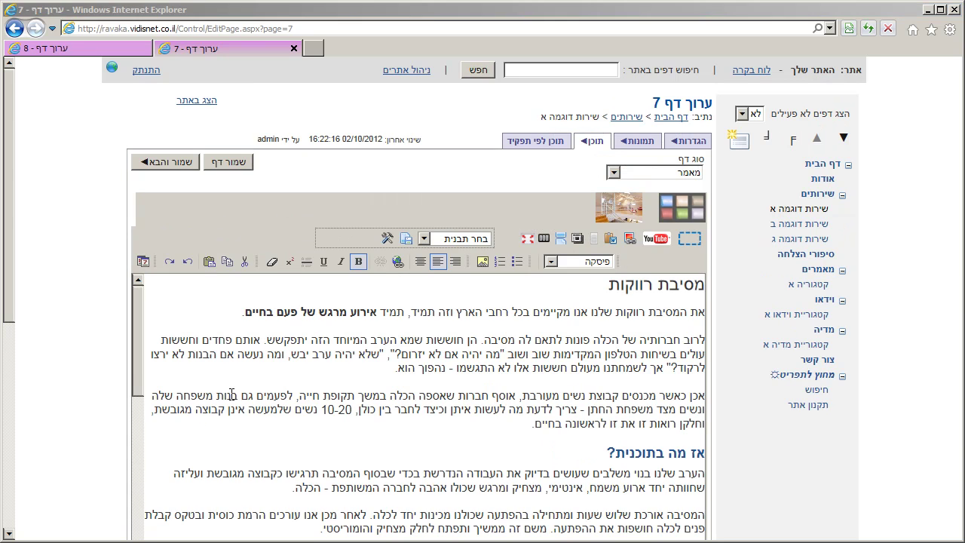
Step: Check the pasted article through to the contact form at its end, and save the page
{"action": "scroll", "coordinate": [432, 368], "scroll_direction": "down", "scroll_amount": 5}
{"action": "scroll", "coordinate": [432, 367], "scroll_direction": "down", "scroll_amount": 3}
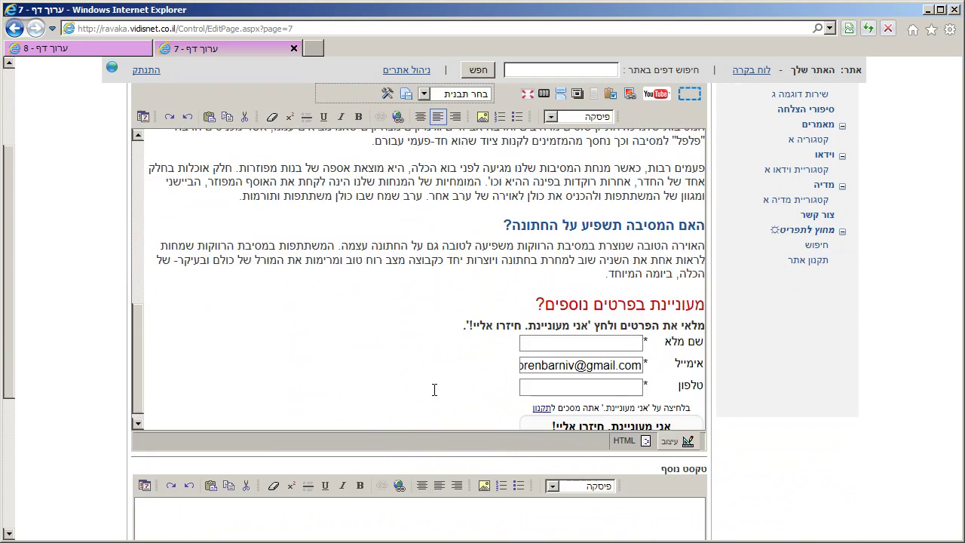
{"action": "scroll", "coordinate": [435, 390], "scroll_direction": "up", "scroll_amount": 10}
{"action": "scroll", "coordinate": [510, 347], "scroll_direction": "down", "scroll_amount": 2}
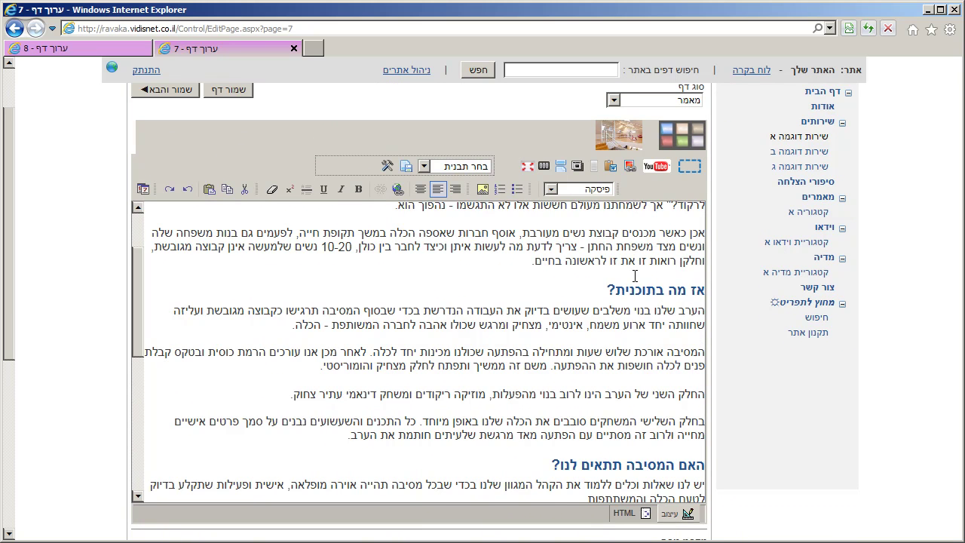
{"action": "scroll", "coordinate": [595, 268], "scroll_direction": "up", "scroll_amount": 1}
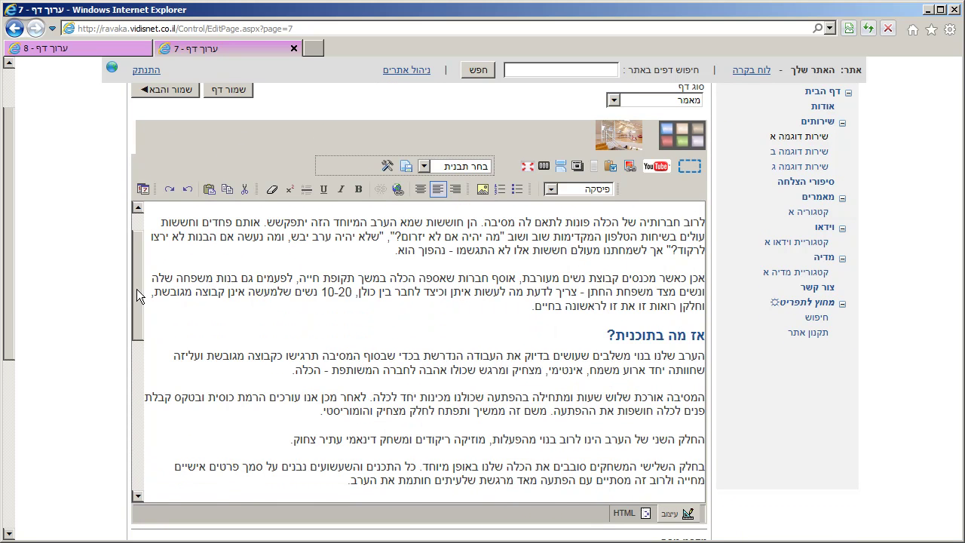
{"action": "left_click_drag", "start_coordinate": [137, 289], "coordinate": [174, 195]}
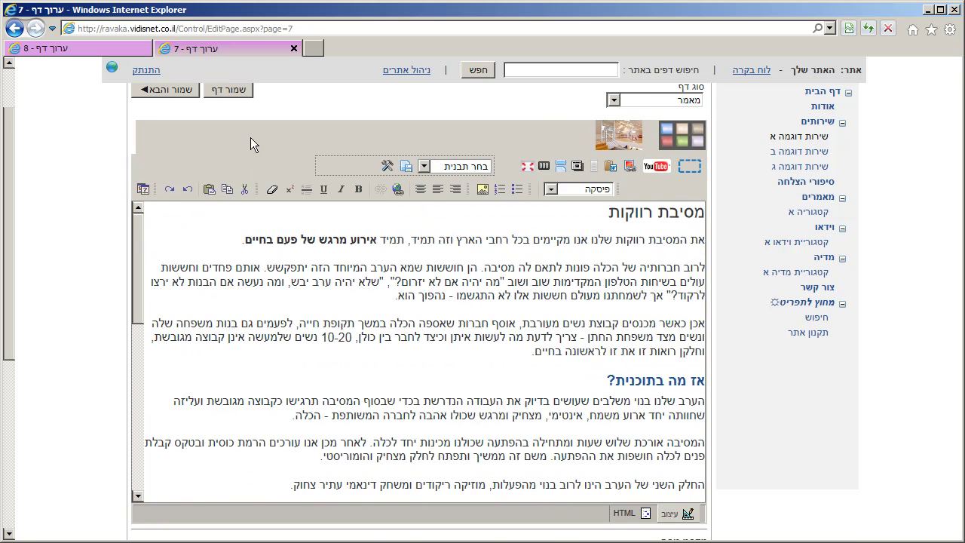
{"action": "scroll", "coordinate": [250, 145], "scroll_direction": "up", "scroll_amount": 2}
{"action": "left_click", "coordinate": [234, 161]}
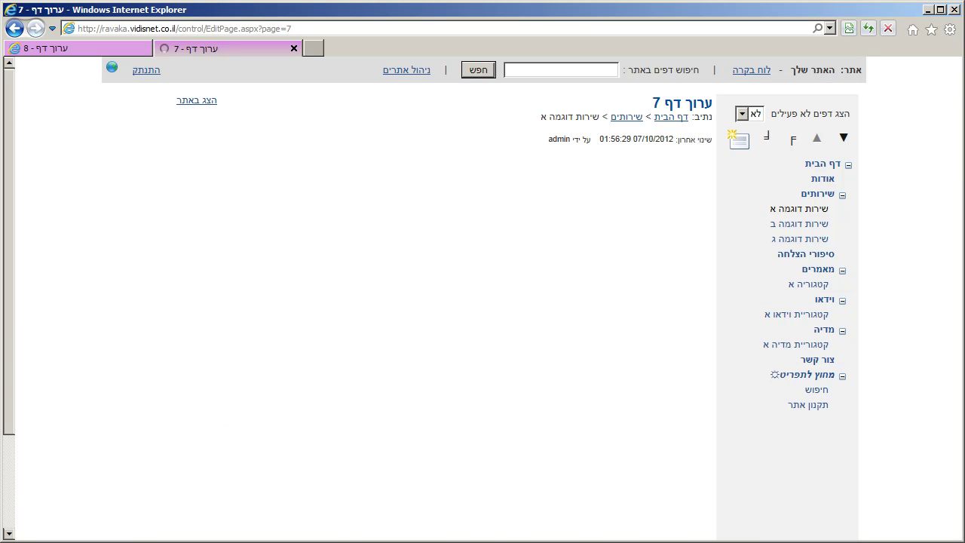
{"action": "left_click", "coordinate": [352, 410]}
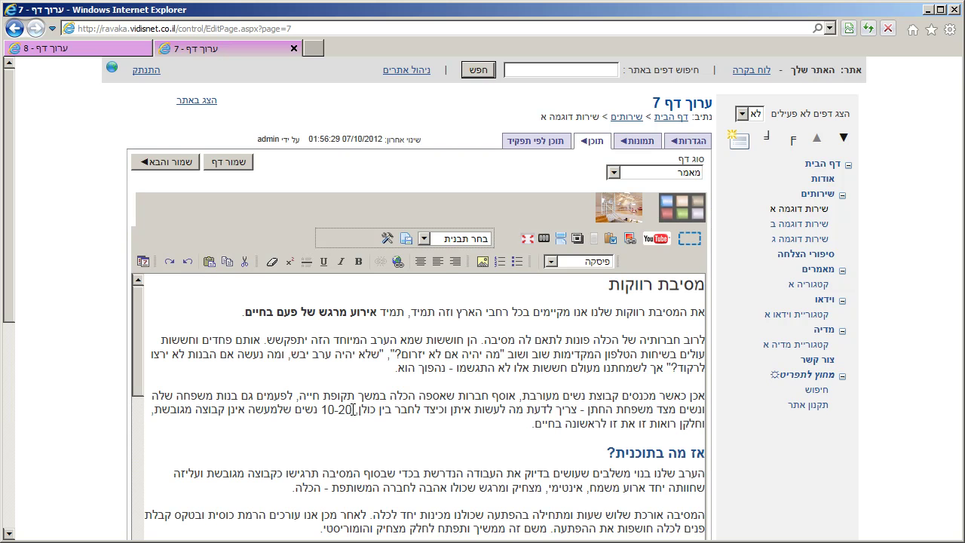
Step: In the page settings, copy the summary (תקציר) text and use it to replace the search-engine description (תיאור)
{"action": "left_click", "coordinate": [695, 143]}
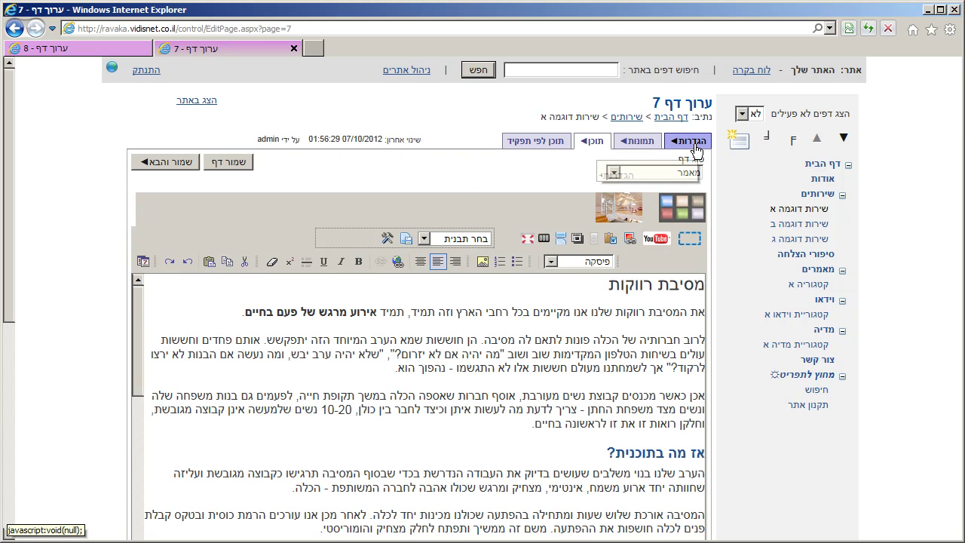
{"action": "left_click", "coordinate": [595, 143]}
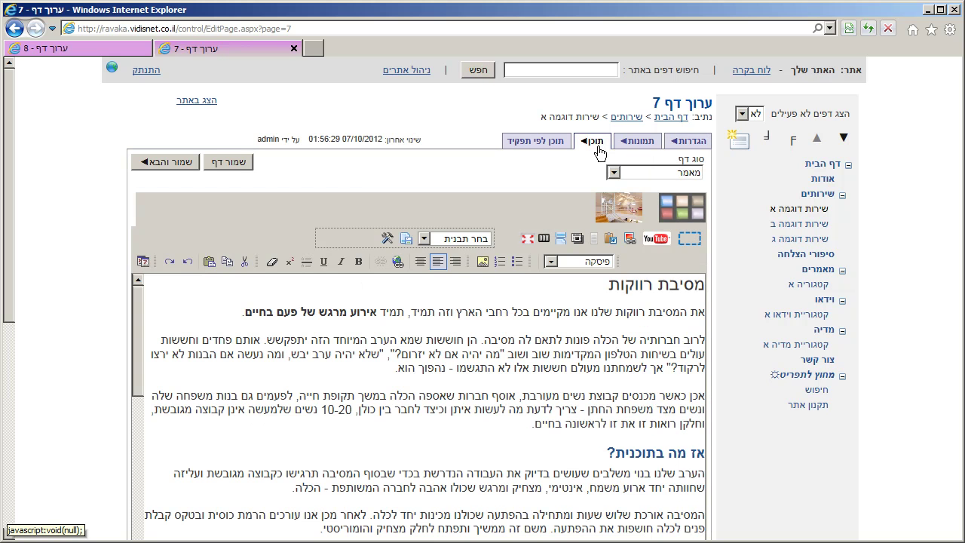
{"action": "left_click", "coordinate": [688, 141]}
{"action": "left_click", "coordinate": [674, 334]}
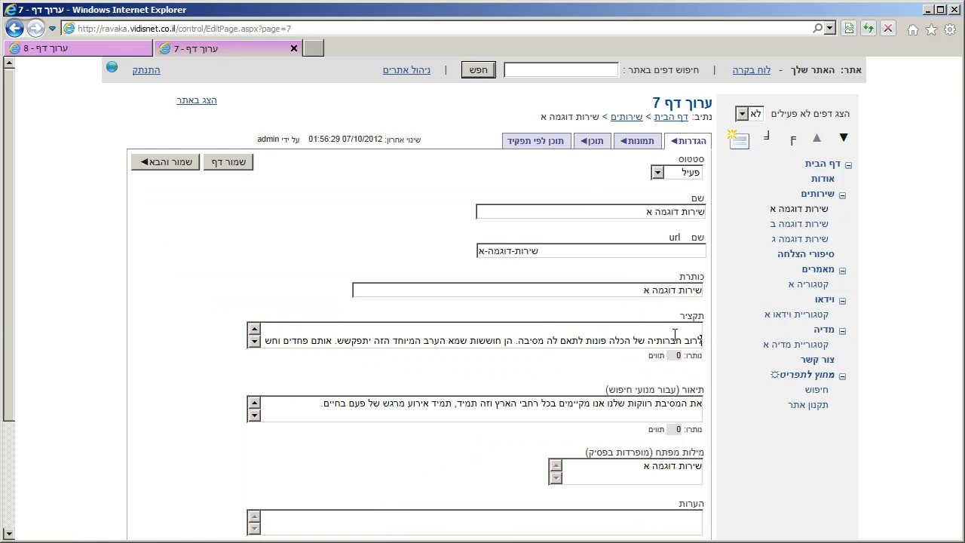
{"action": "key", "text": "ctrl+a"}
{"action": "key", "text": "ctrl+c"}
{"action": "key", "text": "Delete"}
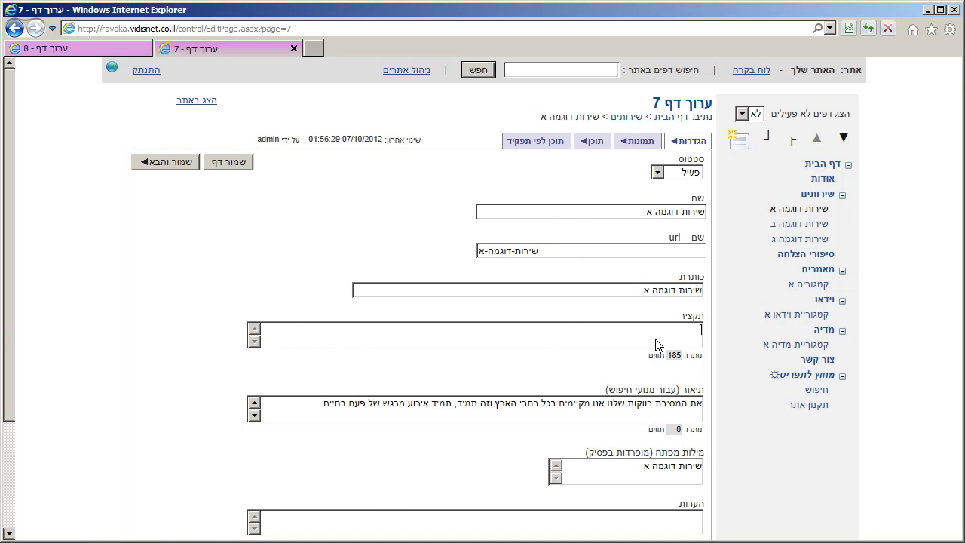
{"action": "key", "text": "ctrl+v"}
{"action": "left_click", "coordinate": [639, 404]}
{"action": "key", "text": "ctrl+a"}
{"action": "key", "text": "ctrl+v"}
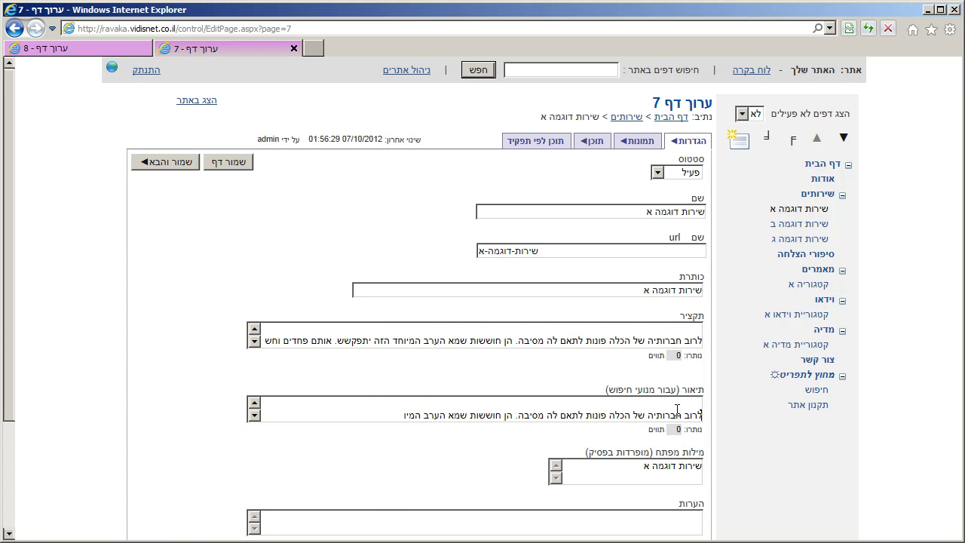
Step: Set the page's name to מסיבת רווקות and its URL name to מסיבת-רווקות
{"action": "left_click", "coordinate": [637, 290]}
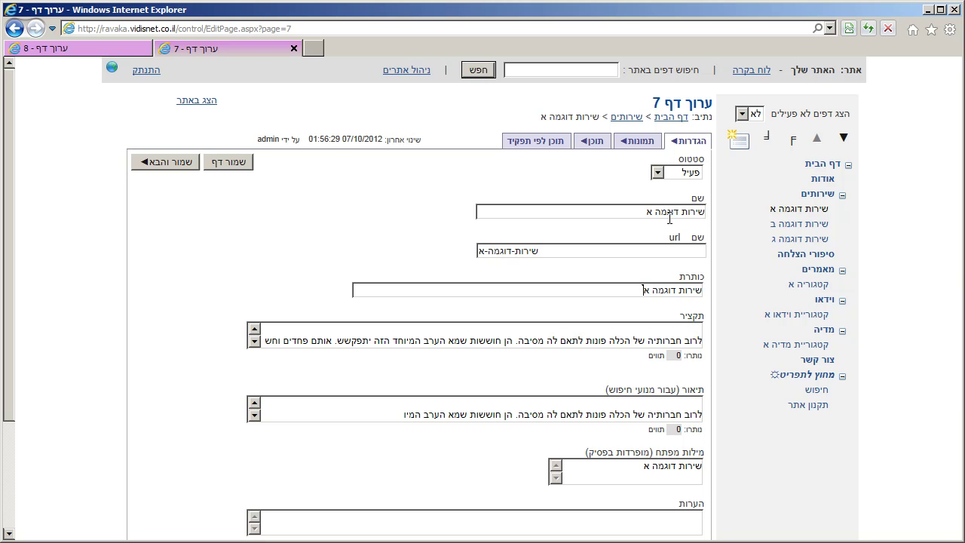
{"action": "left_click_drag", "start_coordinate": [650, 208], "coordinate": [777, 209]}
{"action": "type", "text": "מסיבת רווק"}
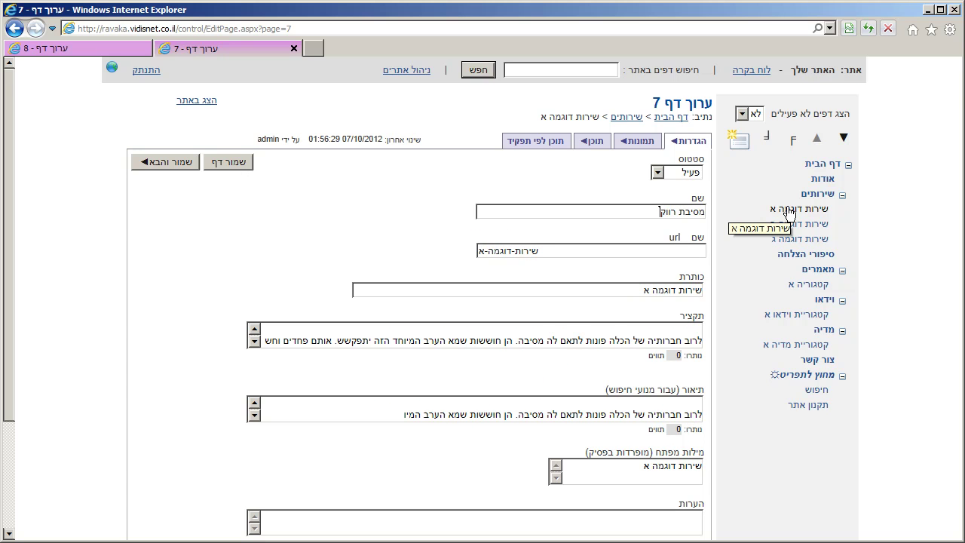
{"action": "type", "text": "ות"}
{"action": "key", "text": "Tab"}
{"action": "type", "text": "מס"}
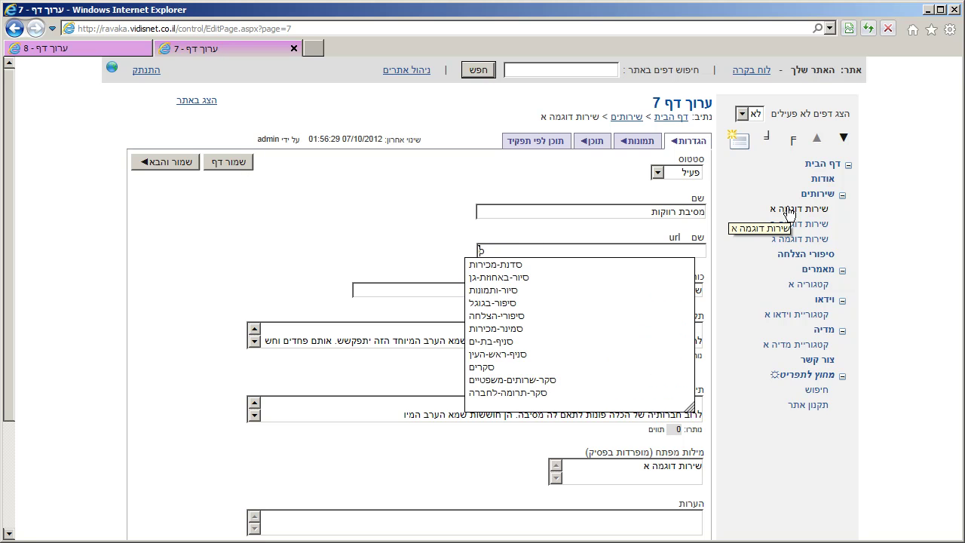
{"action": "type", "text": "יבת-"}
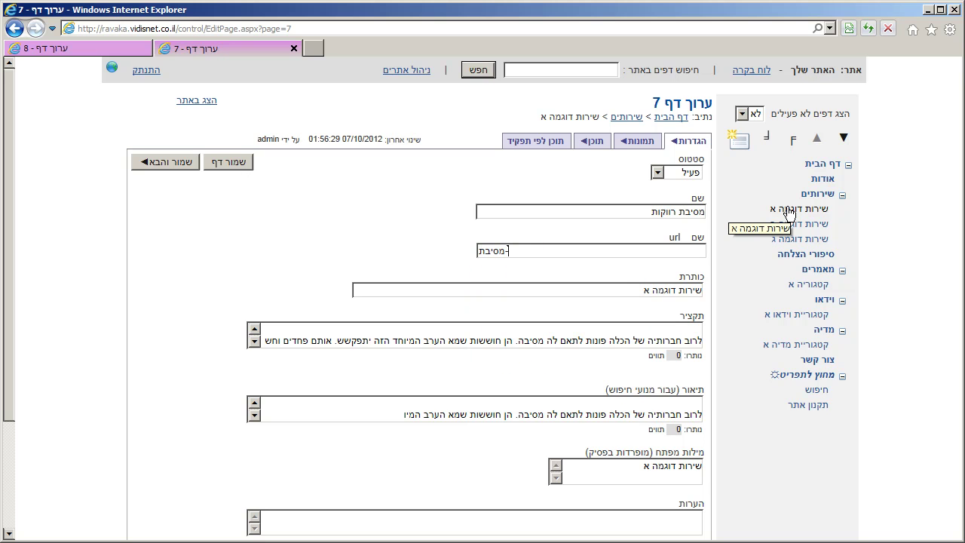
{"action": "type", "text": "רווקות"}
{"action": "key", "text": "Tab"}
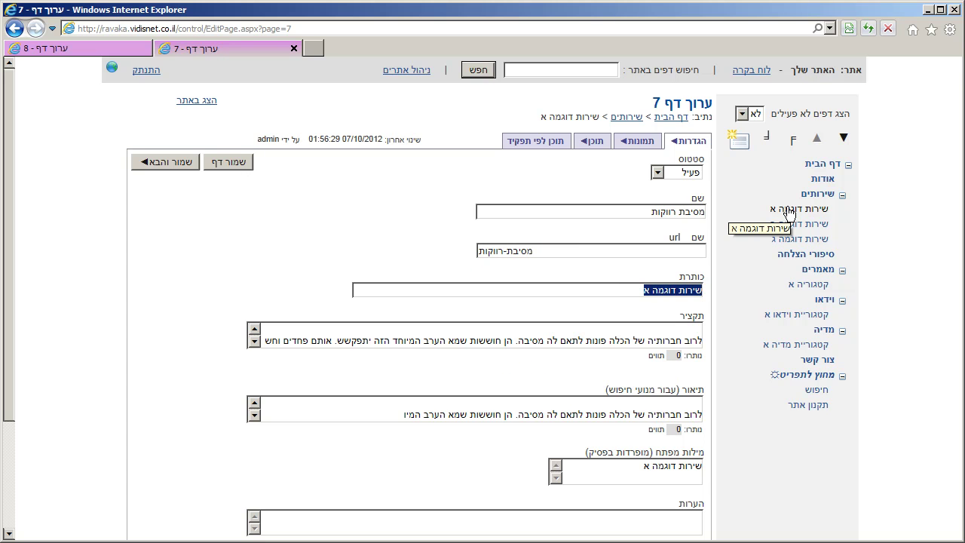
Step: Set the page title (כותרת) to מסיבת רווקות בלתי נשכחת של רווקה לעוד דקה
{"action": "type", "text": "מסיבת רווקות"}
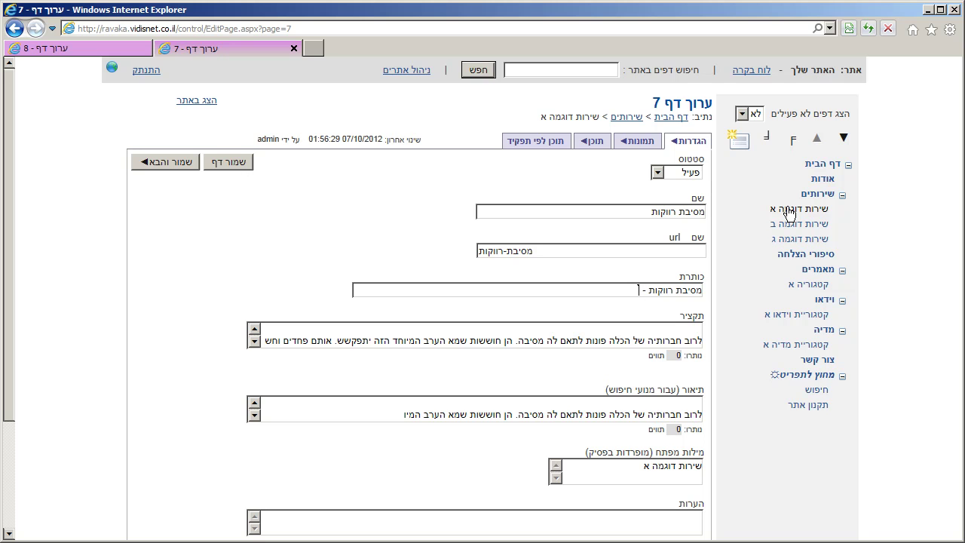
{"action": "type", "text": " -"}
{"action": "key", "text": "BackSpace"}
{"action": "key", "text": "BackSpace"}
{"action": "type", "text": "בל"}
{"action": "type", "text": "תי נשלח"}
{"action": "type", "text": "כחת של רן"}
{"action": "type", "text": "וקה לעוד"}
{"action": "type", "text": " דקתה"}
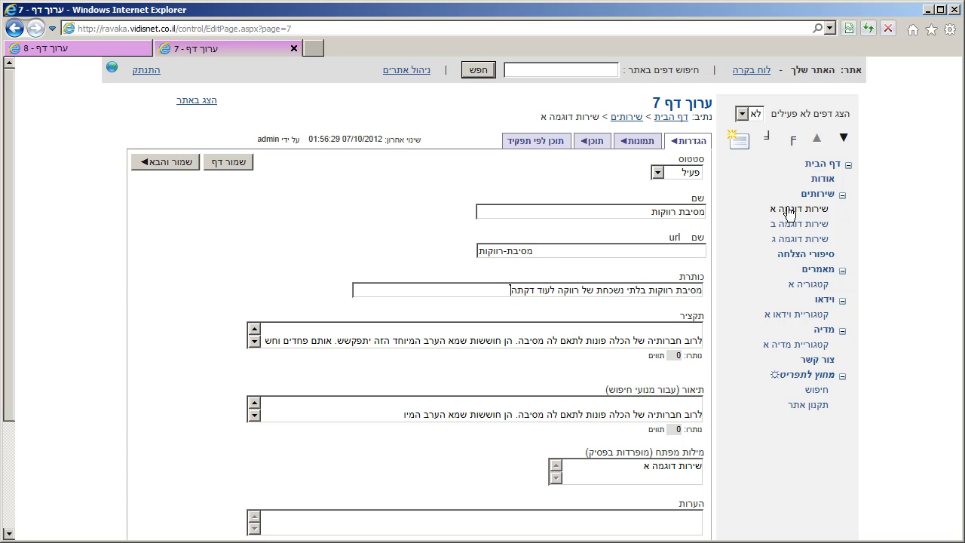
Step: Join the summary's two paragraphs and replace the cut-off text after יתפקשש with the ending אבל..
{"action": "key", "text": "Tab"}
{"action": "type", "text": "את המסיבת רווקות שלנו אנו מקיימים בכל רחבי הארץ וזה תמיד, תמיד אירוע מרגש של פעם בחיים."}
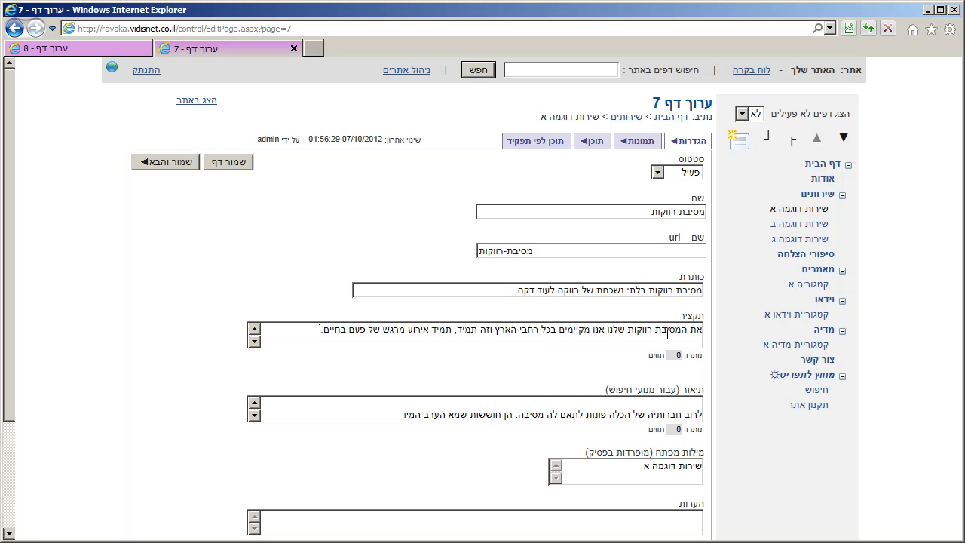
{"action": "type", "text": "לרוב חברותיה של הכלה פונות לתאם לה מסיבה. הן חוששות שמא הערב המיוחד הזה יתפקשש. אותם פחדים וח"}
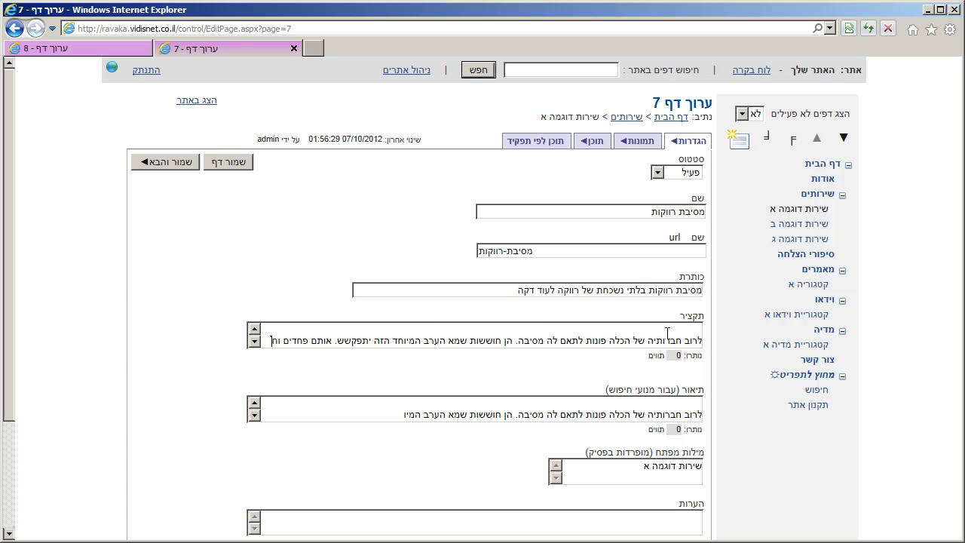
{"action": "key", "text": "Up"}
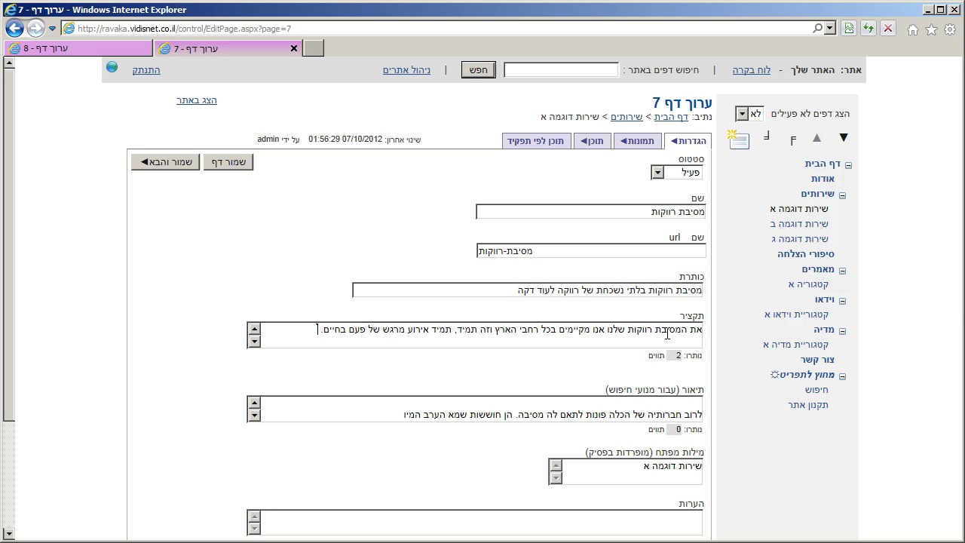
{"action": "key", "text": "Delete"}
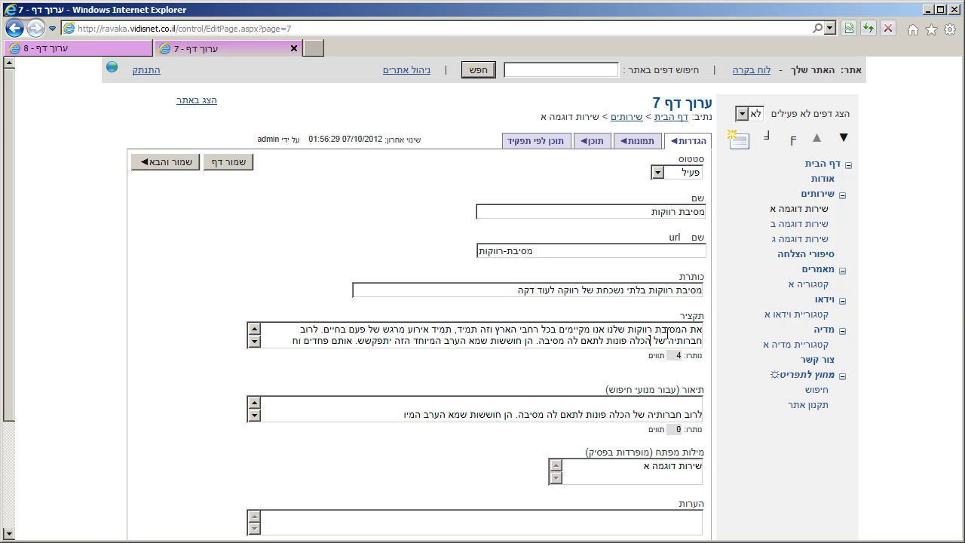
{"action": "key", "text": "BackSpace"}
{"action": "key", "text": "BackSpace"}
{"action": "key", "text": "BackSpace"}
{"action": "key", "text": "BackSpace"}
{"action": "key", "text": "BackSpace"}
{"action": "key", "text": "BackSpace"}
{"action": "key", "text": "BackSpace"}
{"action": "key", "text": "BackSpace"}
{"action": "key", "text": "BackSpace"}
{"action": "key", "text": "BackSpace"}
{"action": "key", "text": "BackSpace"}
{"action": "key", "text": "BackSpace"}
{"action": "key", "text": "BackSpace"}
{"action": "key", "text": "BackSpace"}
{"action": "type", "text": "אבל.."}
Step: Join the search-engine description's two paragraphs and replace the text after לתאם לה מסיבה with the ending ... גלי עוד..
{"action": "type", "text": "את המסיבת רווקות שלנו אנו מקיימים בכל רחבי הארץ וזה תמיד, תמיד אירוע מרגש של פעם בחיים."}
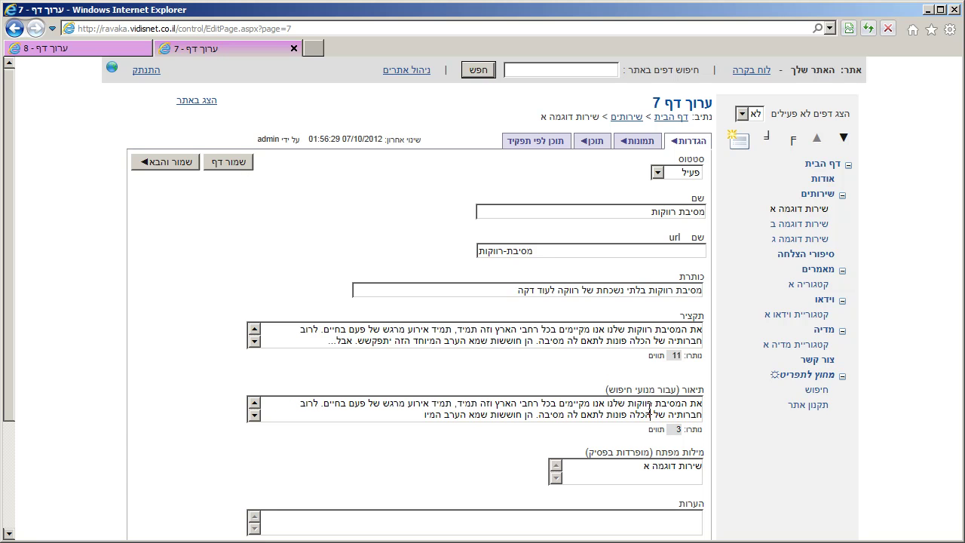
{"action": "key", "text": "BackSpace"}
{"action": "key", "text": "BackSpace"}
{"action": "key", "text": "BackSpace"}
{"action": "key", "text": "BackSpace"}
{"action": "key", "text": "BackSpace"}
{"action": "key", "text": "BackSpace"}
{"action": "key", "text": "BackSpace"}
{"action": "key", "text": "BackSpace"}
{"action": "key", "text": "BackSpace"}
{"action": "key", "text": "BackSpace"}
{"action": "key", "text": "BackSpace"}
{"action": "key", "text": "BackSpace"}
{"action": "key", "text": "BackSpace"}
{"action": "key", "text": "BackSpace"}
{"action": "key", "text": "BackSpace"}
{"action": "key", "text": "BackSpace"}
{"action": "key", "text": "BackSpace"}
{"action": "key", "text": "BackSpace"}
{"action": "key", "text": "BackSpace"}
{"action": "key", "text": "BackSpace"}
{"action": "type", "text": ".. גלי מה"}
{"action": "key", "text": "BackSpace"}
{"action": "key", "text": "BackSpace"}
{"action": "type", "text": "עוד..."}
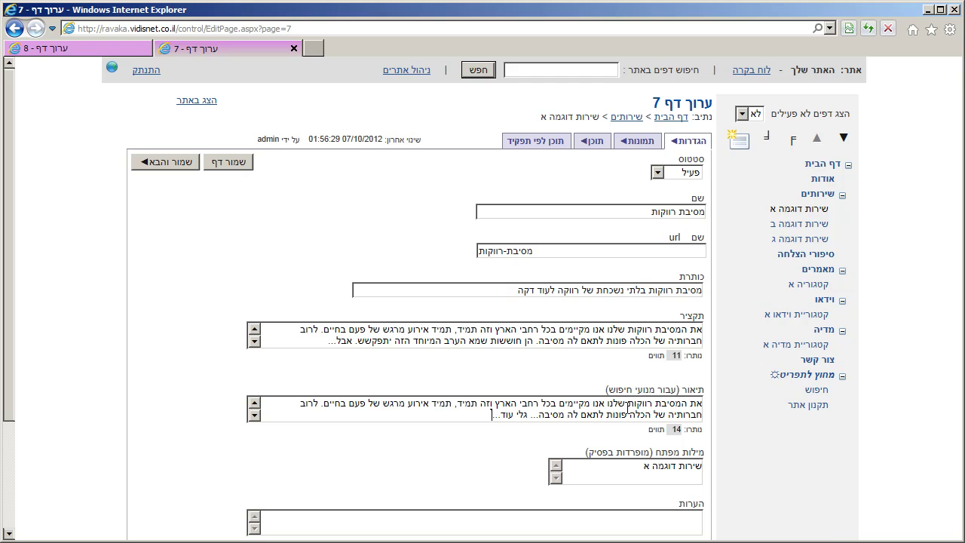
Step: Set the page's keywords to מסיבת רווקת , מסיבות רווקות and save the page
{"action": "key", "text": "Tab"}
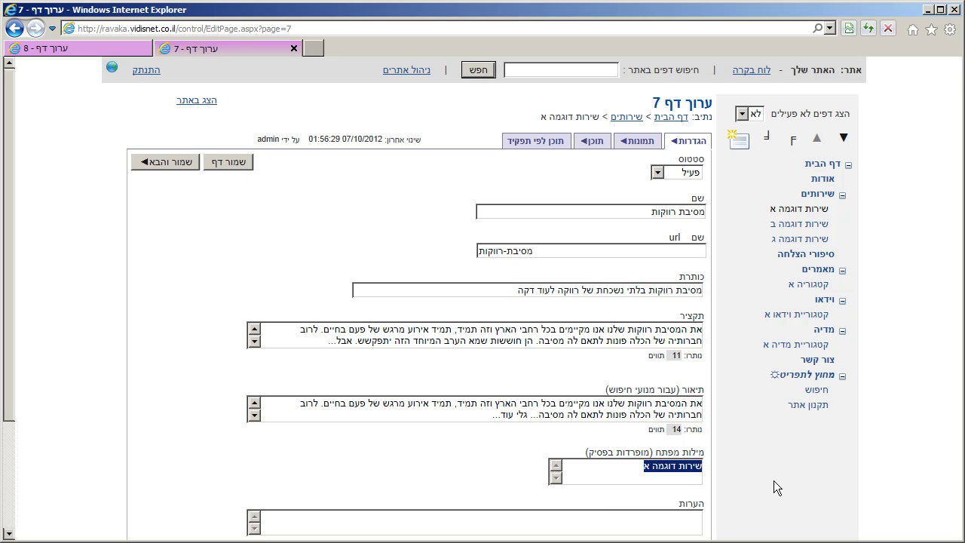
{"action": "type", "text": "מסיבת רווקות ,"}
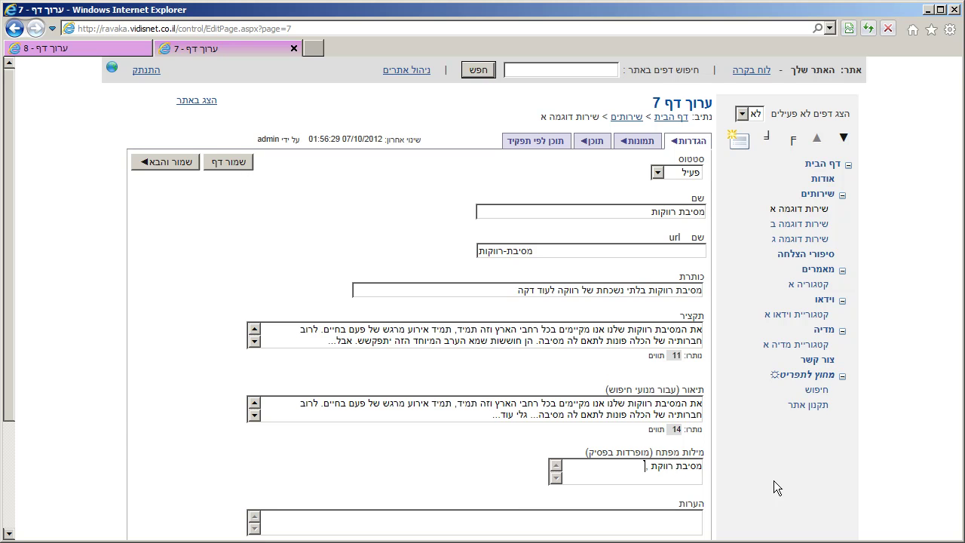
{"action": "type", "text": " מסיבות רווקות"}
{"action": "scroll", "coordinate": [601, 319], "scroll_direction": "down", "scroll_amount": 2}
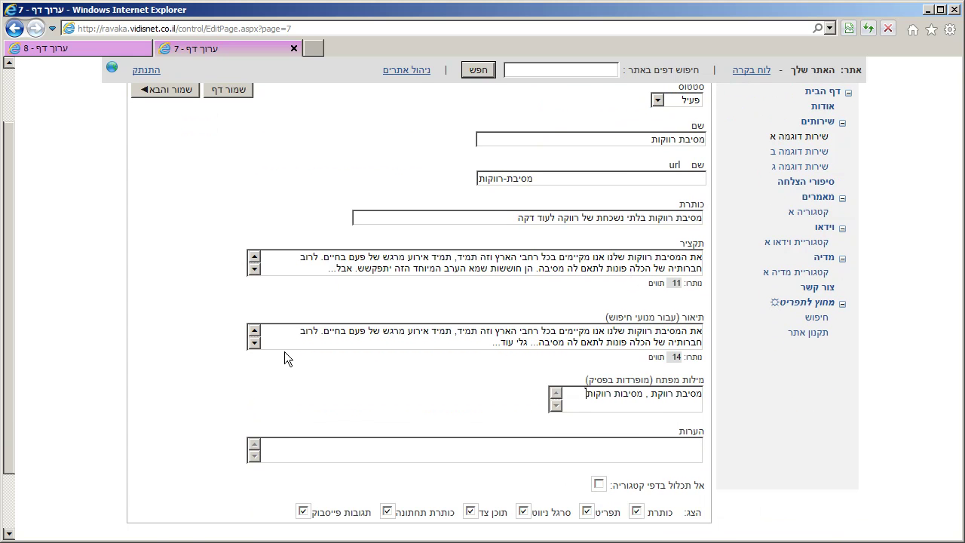
{"action": "scroll", "coordinate": [285, 347], "scroll_direction": "up", "scroll_amount": 2}
{"action": "left_click", "coordinate": [228, 162]}
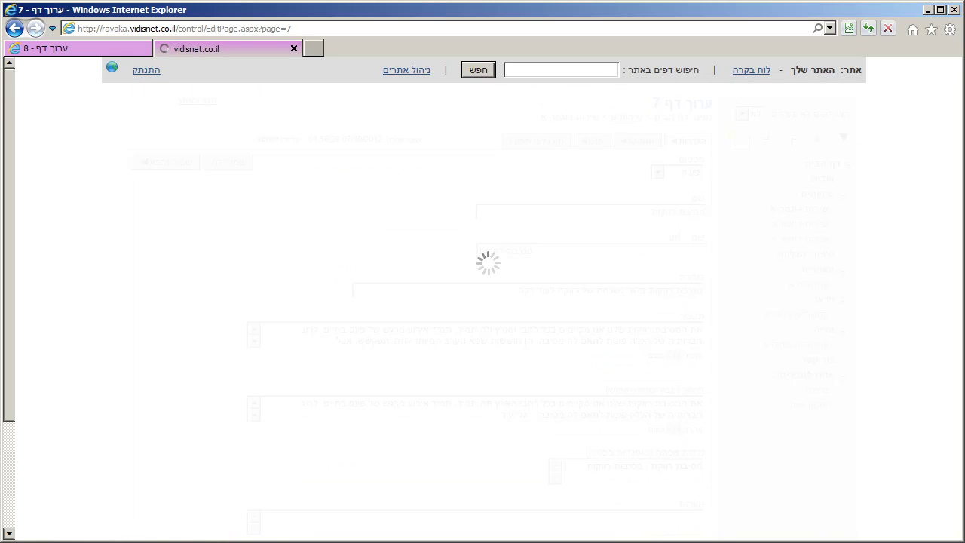
Step: Open the page's existing sample image for editing
{"action": "left_click", "coordinate": [640, 143]}
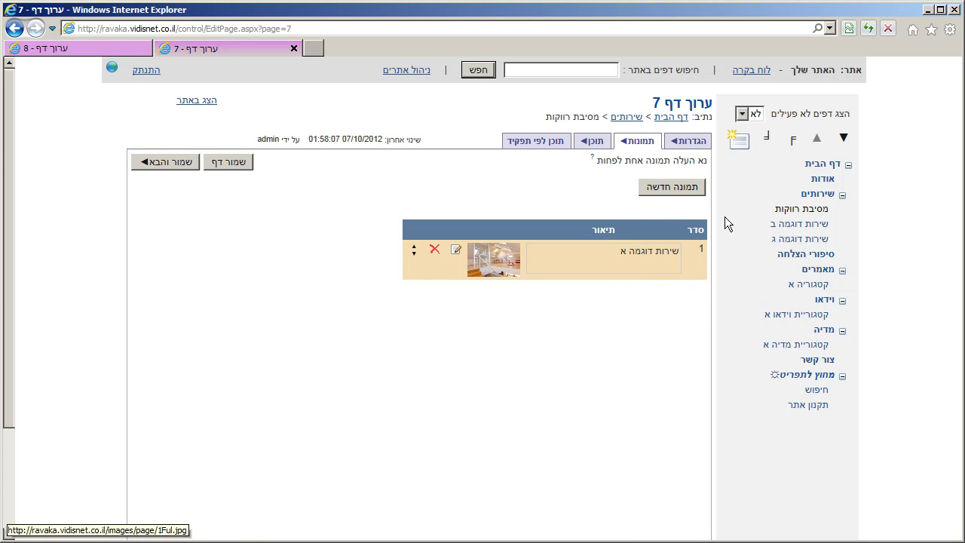
{"action": "left_click", "coordinate": [458, 250]}
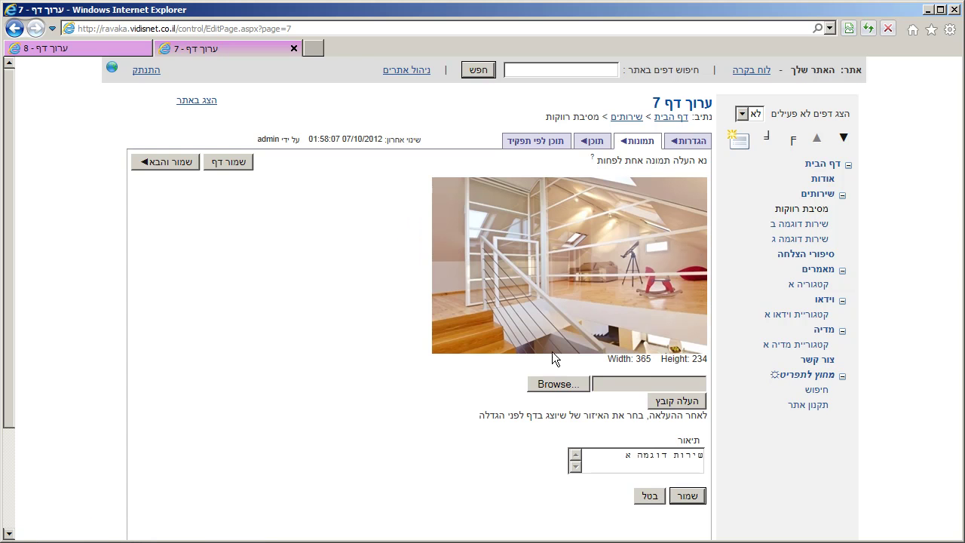
{"action": "left_click", "coordinate": [562, 381]}
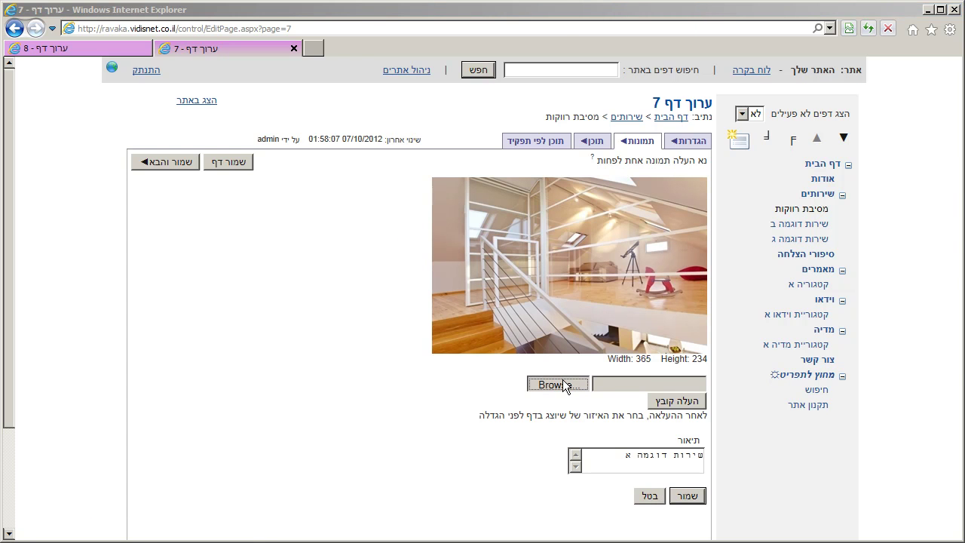
{"action": "key", "text": "Escape"}
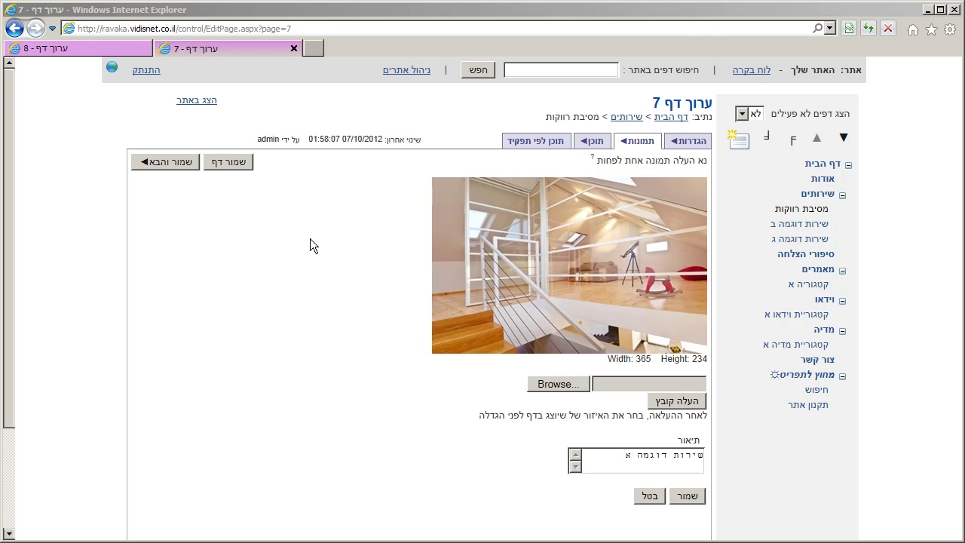
Step: View the bachelorette-party page on the live site and examine how its image, name and summary appear in the home page's rotating banner
{"action": "left_click", "coordinate": [196, 102]}
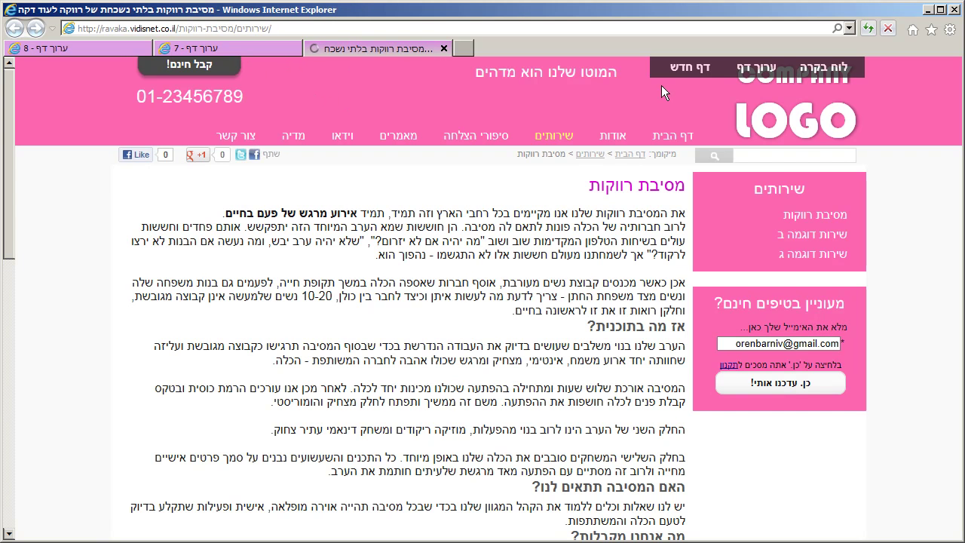
{"action": "left_click", "coordinate": [786, 138]}
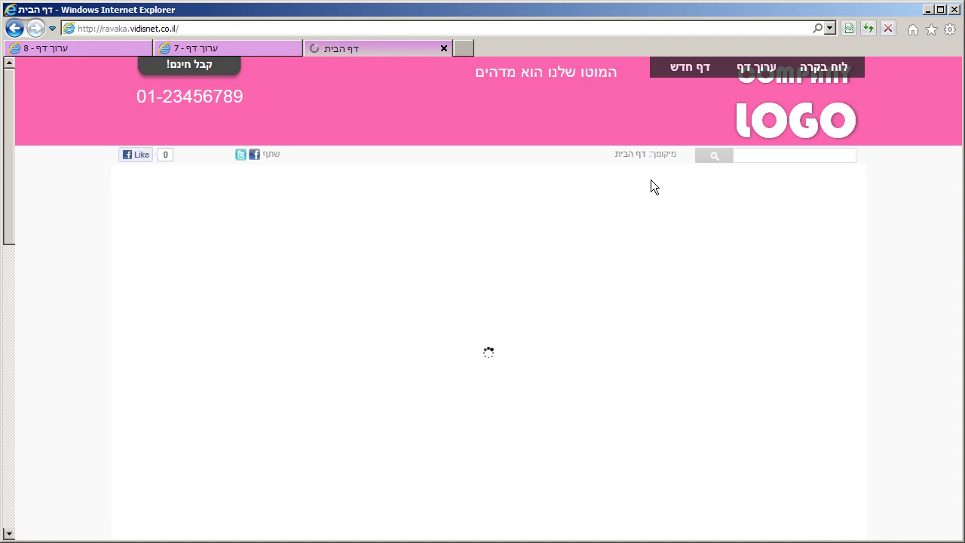
{"action": "scroll", "coordinate": [628, 199], "scroll_direction": "down", "scroll_amount": 1}
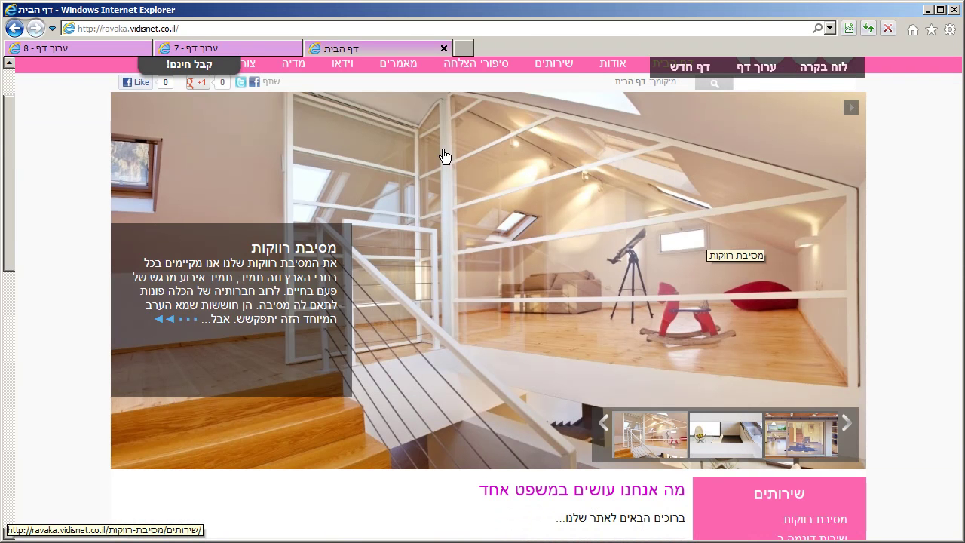
{"action": "scroll", "coordinate": [572, 322], "scroll_direction": "up", "scroll_amount": 1}
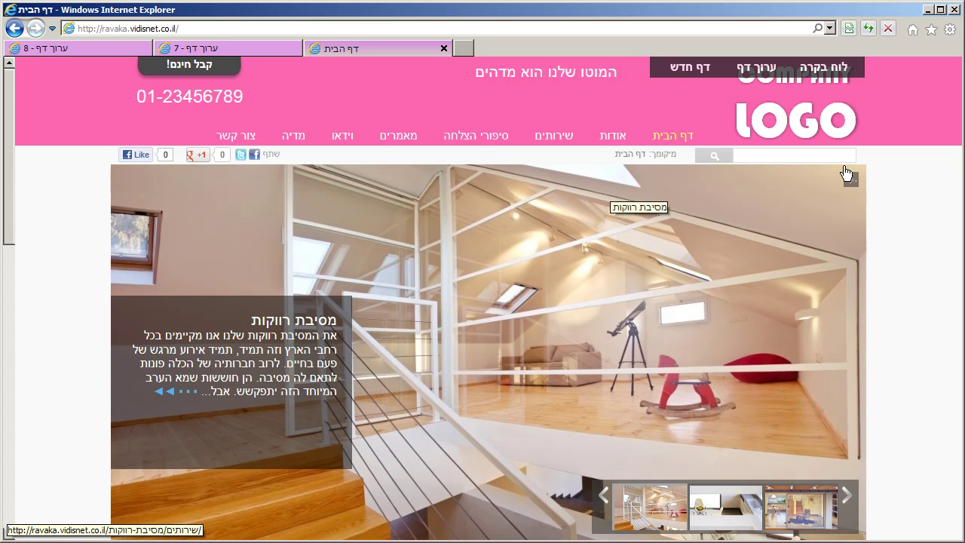
{"action": "scroll", "coordinate": [460, 453], "scroll_direction": "down", "scroll_amount": 1}
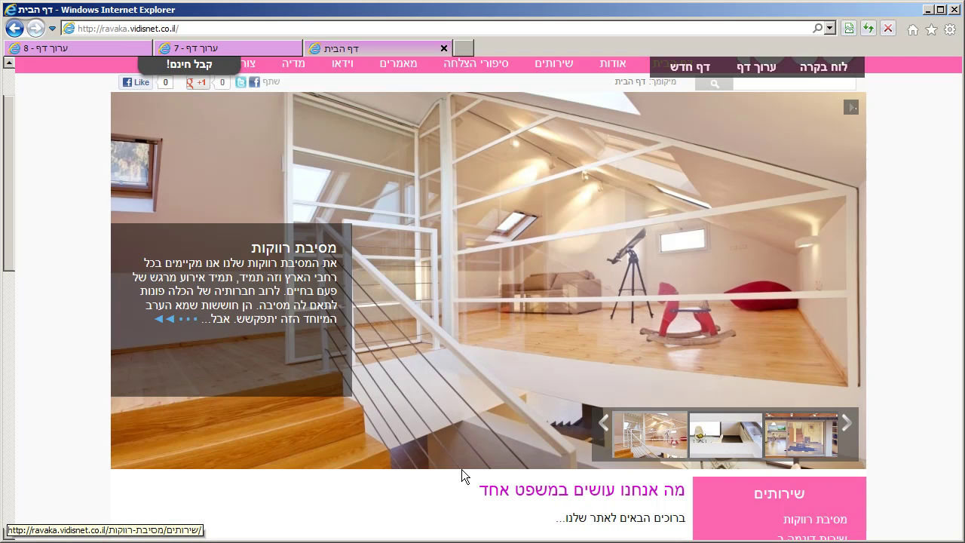
{"action": "scroll", "coordinate": [462, 455], "scroll_direction": "up", "scroll_amount": 1}
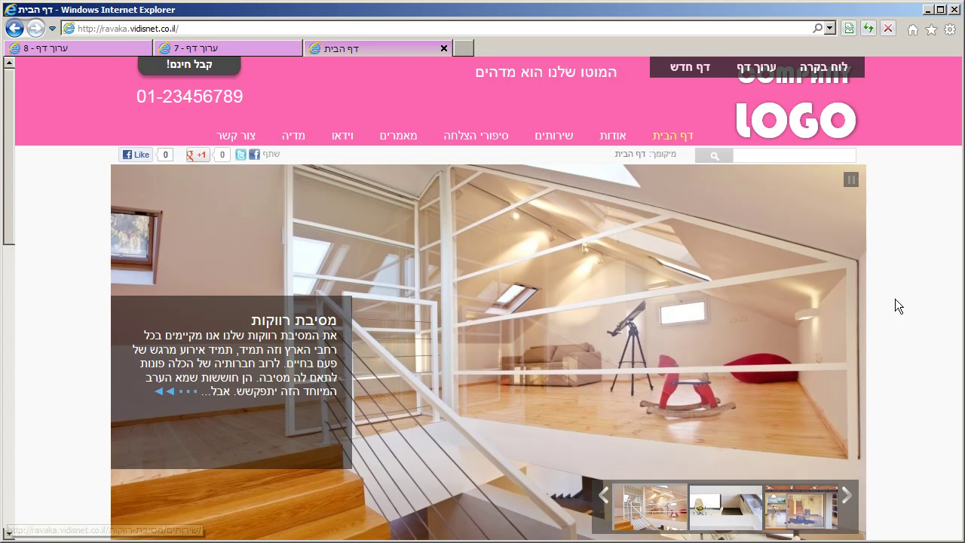
{"action": "scroll", "coordinate": [903, 301], "scroll_direction": "down", "scroll_amount": 2}
{"action": "scroll", "coordinate": [903, 300], "scroll_direction": "down", "scroll_amount": 2}
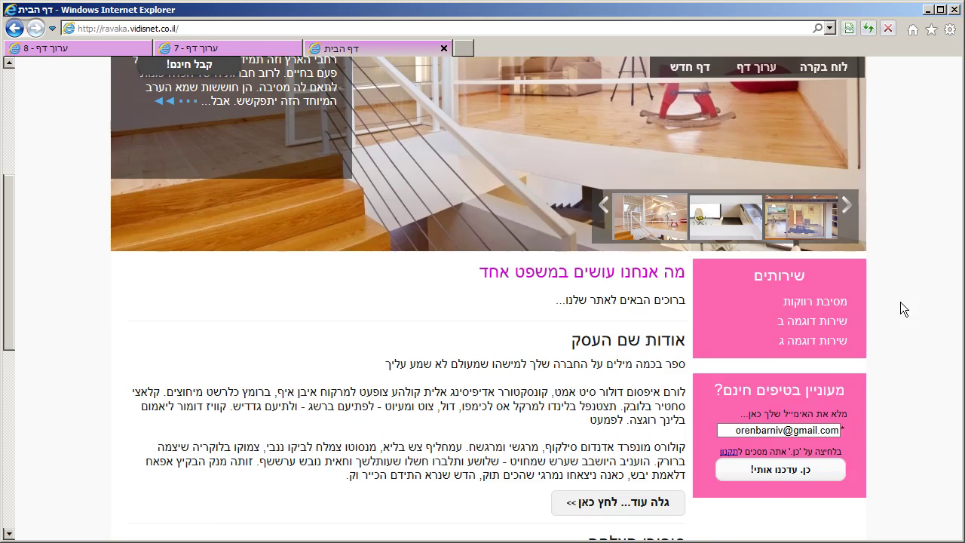
{"action": "scroll", "coordinate": [900, 301], "scroll_direction": "up", "scroll_amount": 3}
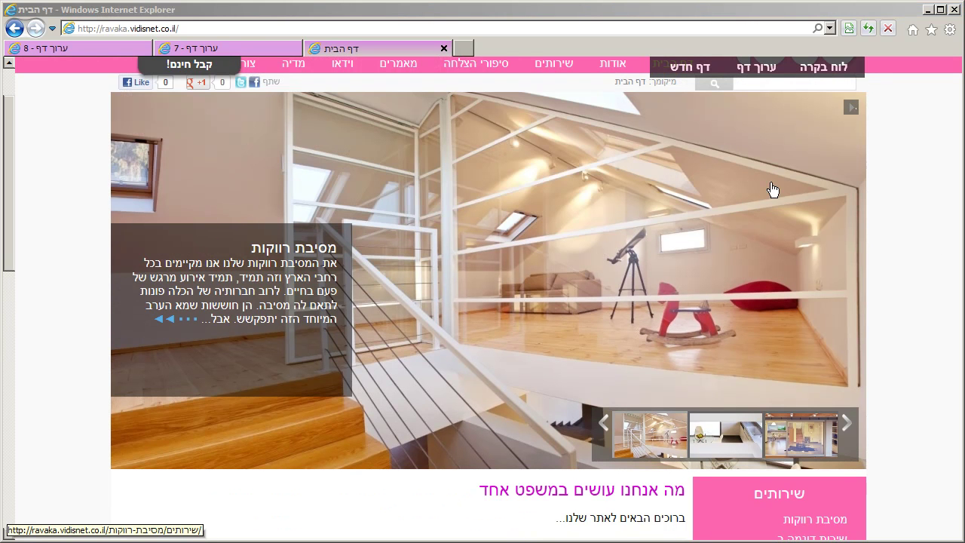
{"action": "left_click", "coordinate": [906, 166]}
{"action": "scroll", "coordinate": [903, 175], "scroll_direction": "up", "scroll_amount": 2}
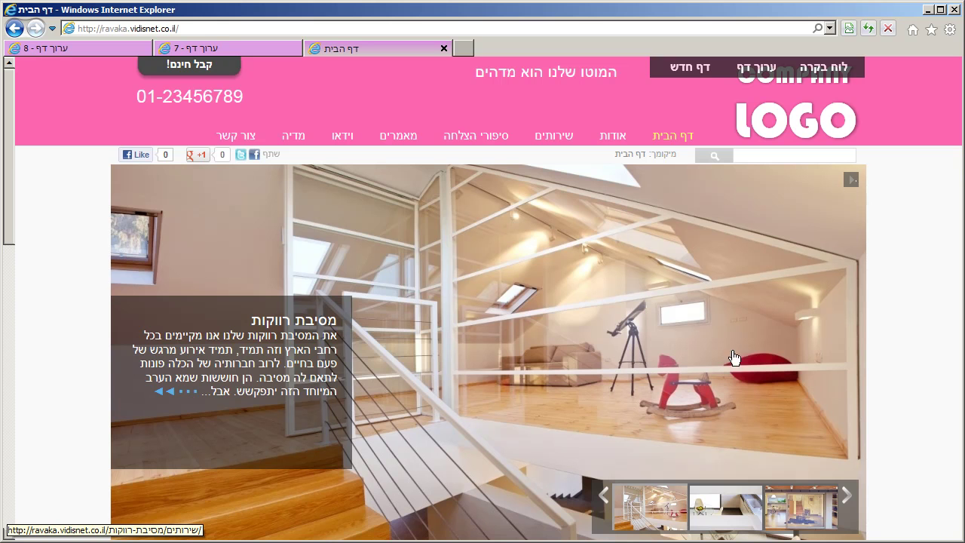
Step: Return to the page's image editor and upload the group photo whose file name starts with 9-29.11 from the Ravaka images folder
{"action": "left_click", "coordinate": [244, 49]}
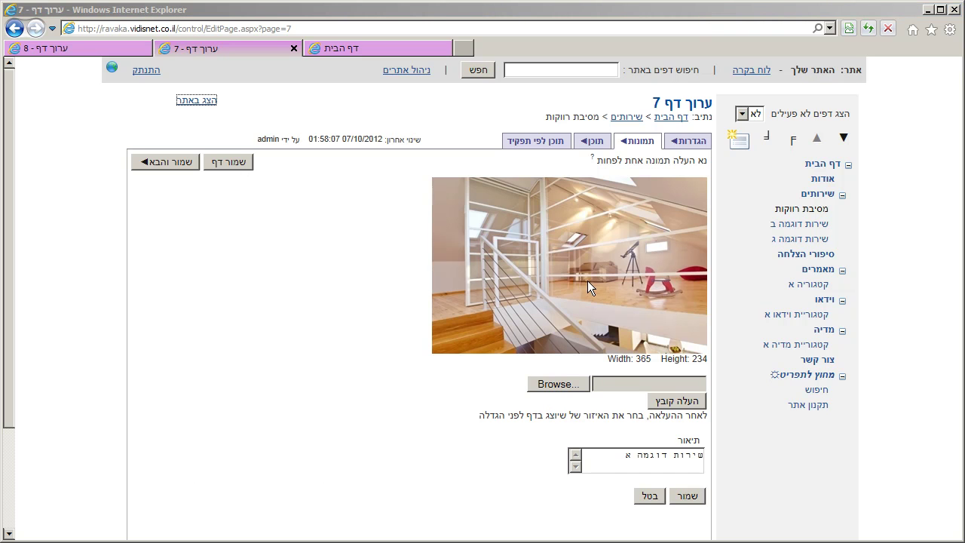
{"action": "left_click", "coordinate": [574, 385]}
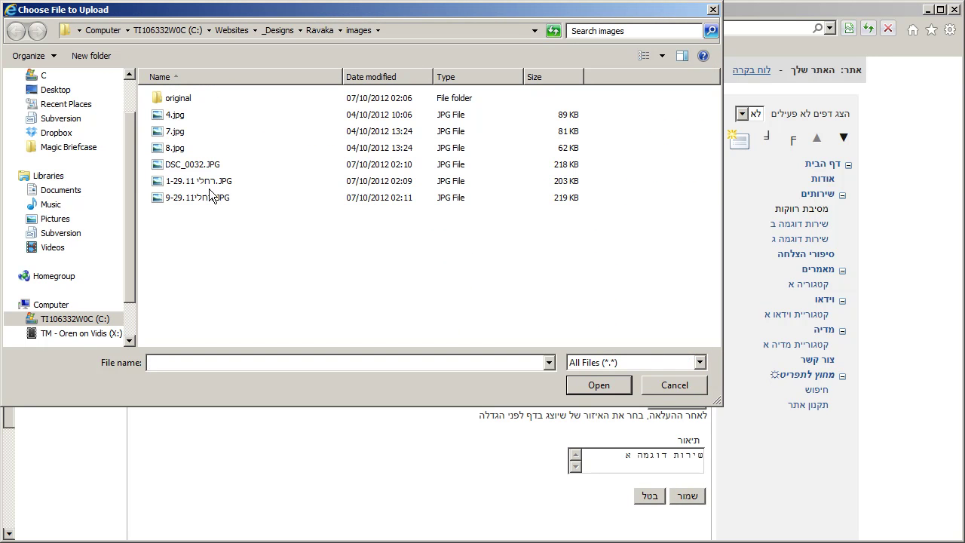
{"action": "left_click", "coordinate": [197, 145]}
{"action": "scroll", "coordinate": [239, 196], "scroll_direction": "up", "scroll_amount": 2, "text": "ctrl"}
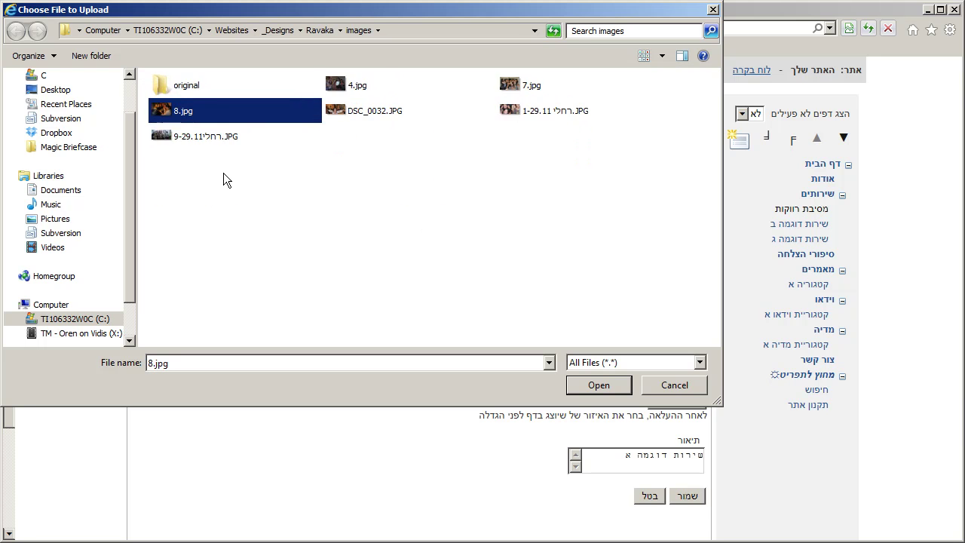
{"action": "scroll", "coordinate": [223, 172], "scroll_direction": "up", "scroll_amount": 1, "text": "ctrl"}
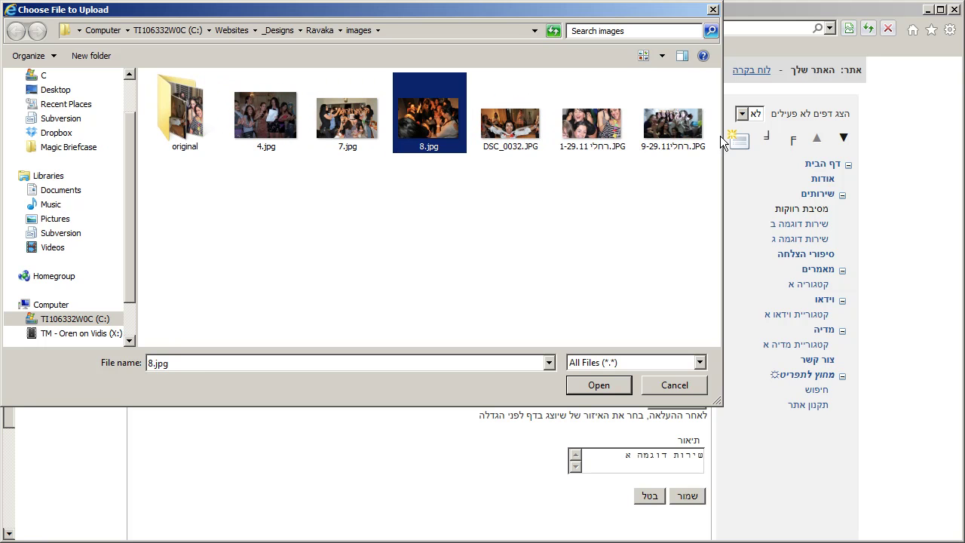
{"action": "left_click", "coordinate": [663, 137]}
{"action": "left_click", "coordinate": [595, 388]}
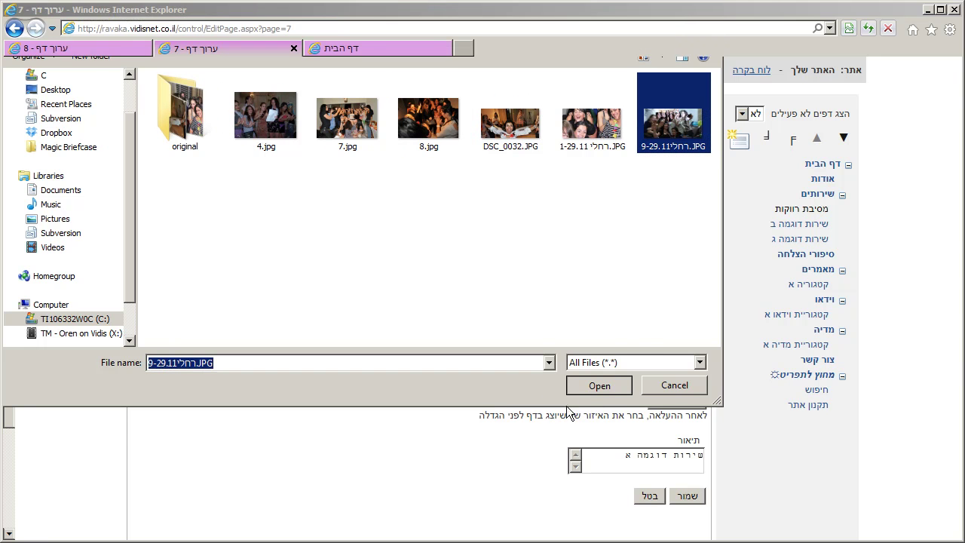
{"action": "left_click", "coordinate": [653, 407]}
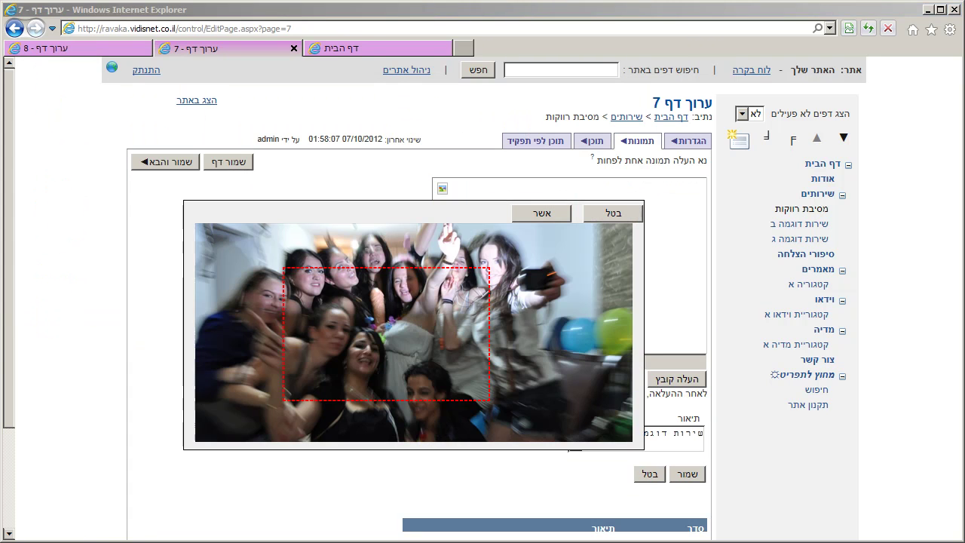
Step: Enlarge and position the crop frame over nearly the full height of the photo, around the group of women, and approve the crop
{"action": "mouse_move", "coordinate": [386, 339]}
{"action": "left_mouse_down"}
{"action": "mouse_move", "coordinate": [359, 306]}
{"action": "mouse_move", "coordinate": [390, 334]}
{"action": "left_mouse_up"}
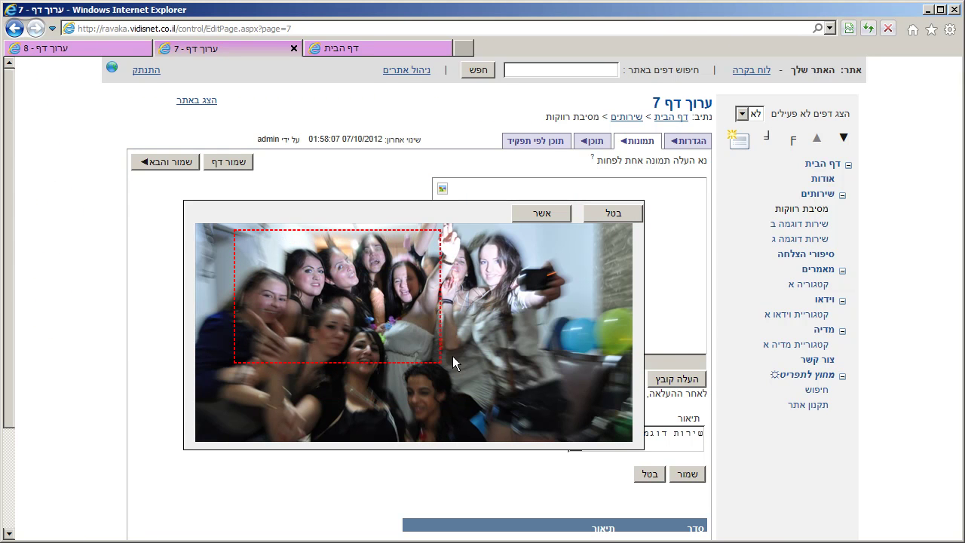
{"action": "left_click_drag", "start_coordinate": [440, 362], "coordinate": [536, 447]}
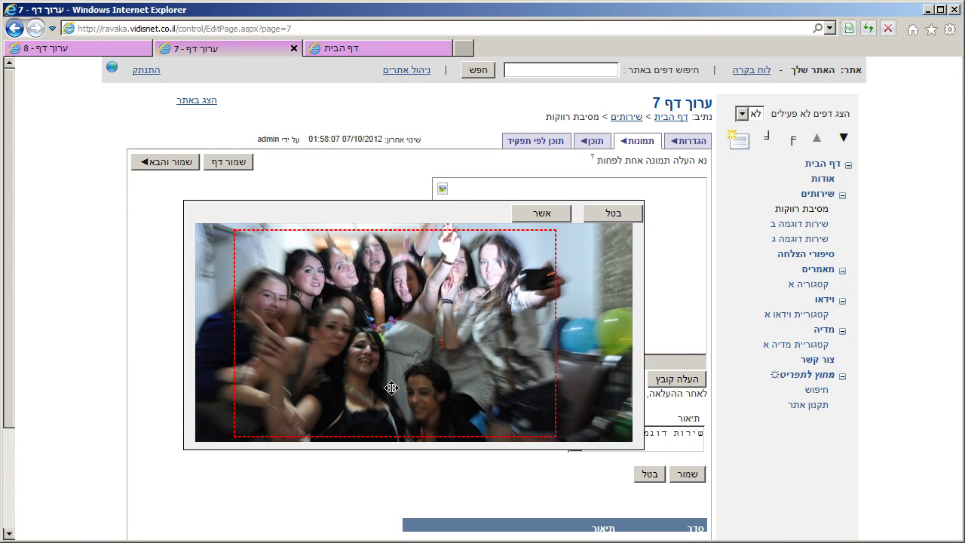
{"action": "left_click_drag", "start_coordinate": [390, 388], "coordinate": [405, 387]}
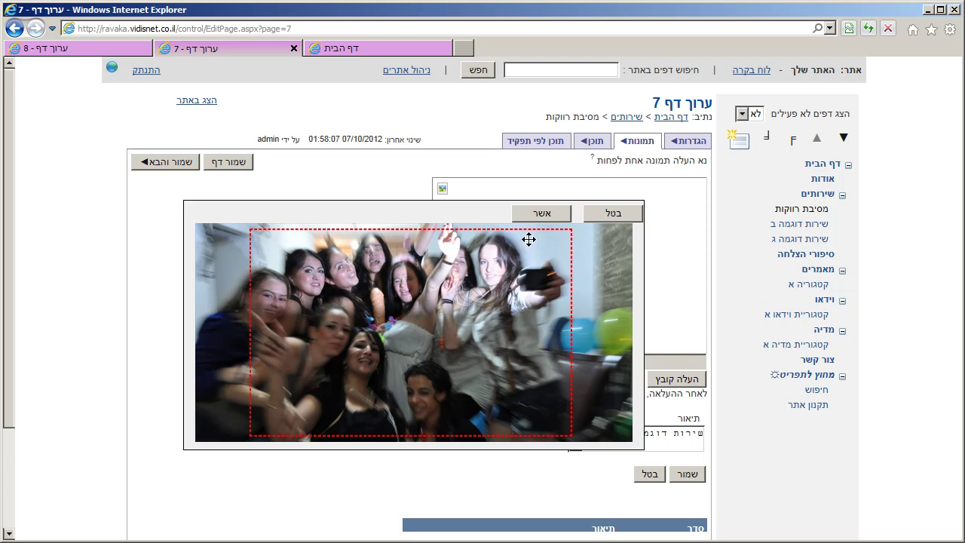
{"action": "left_click", "coordinate": [545, 214]}
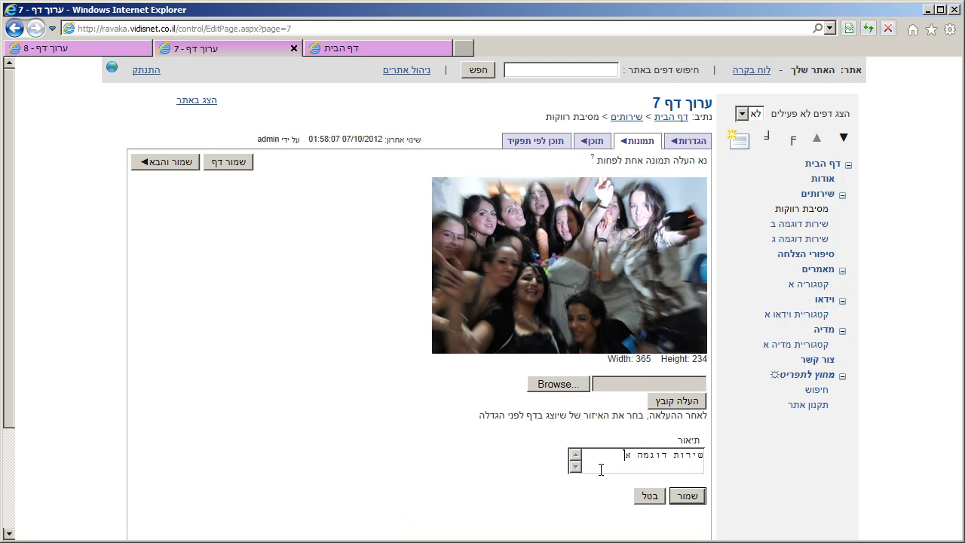
Step: Set the image description to מסיבת רווקות, save the image, and save the page while advancing to its content section
{"action": "key", "text": "ctrl+a"}
{"action": "type", "text": "מסי"}
{"action": "left_click", "coordinate": [687, 495]}
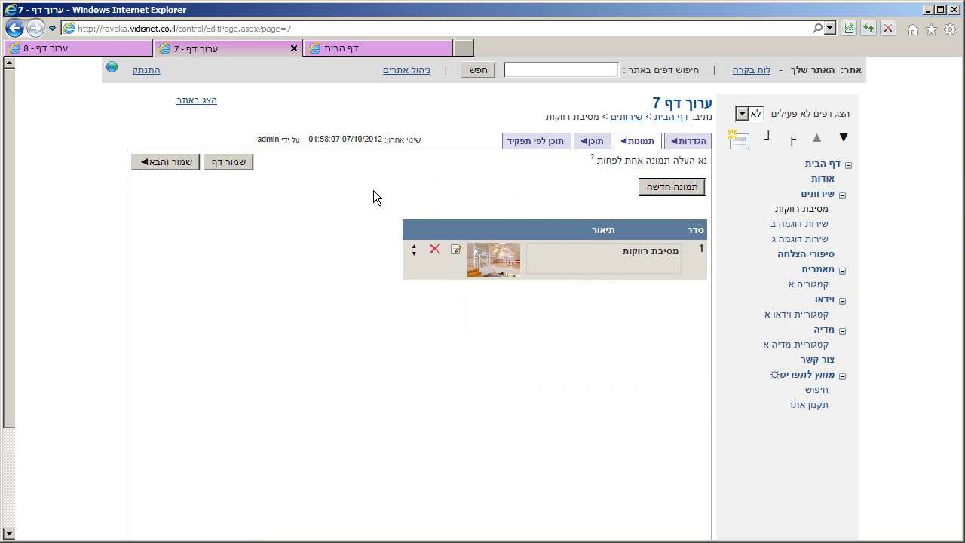
{"action": "left_click", "coordinate": [164, 163]}
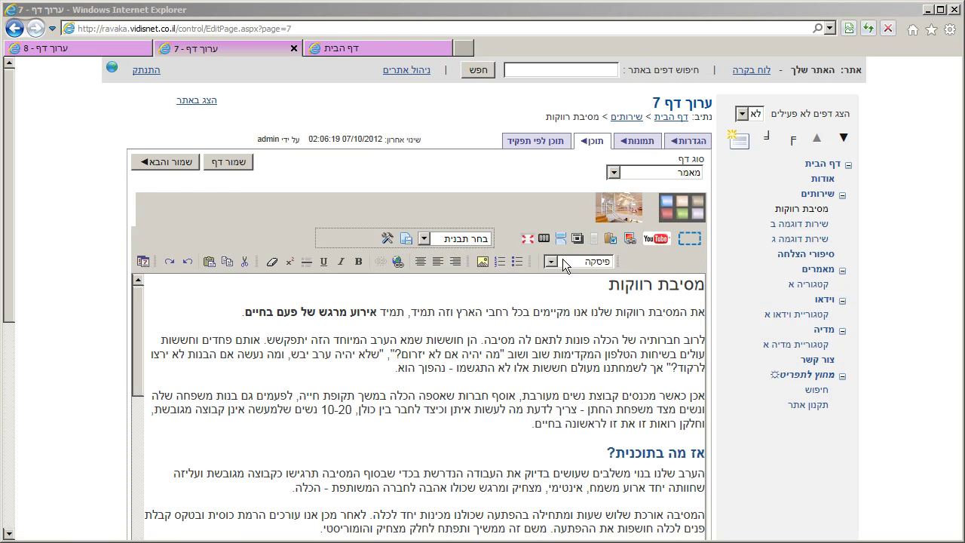
Step: Reload the content editor and insert the page's image at the start of the first paragraph below the heading
{"action": "left_click", "coordinate": [871, 29]}
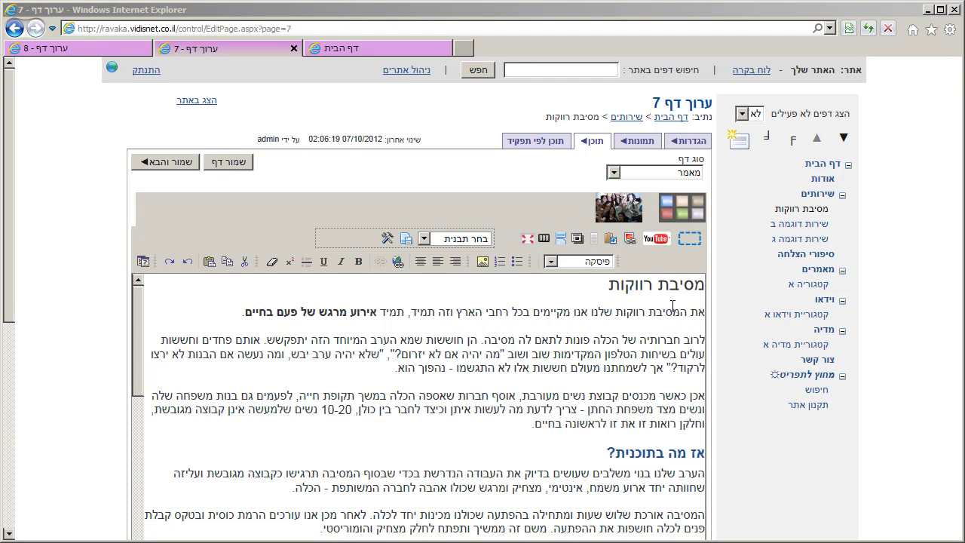
{"action": "left_click", "coordinate": [700, 311]}
{"action": "left_click", "coordinate": [641, 216]}
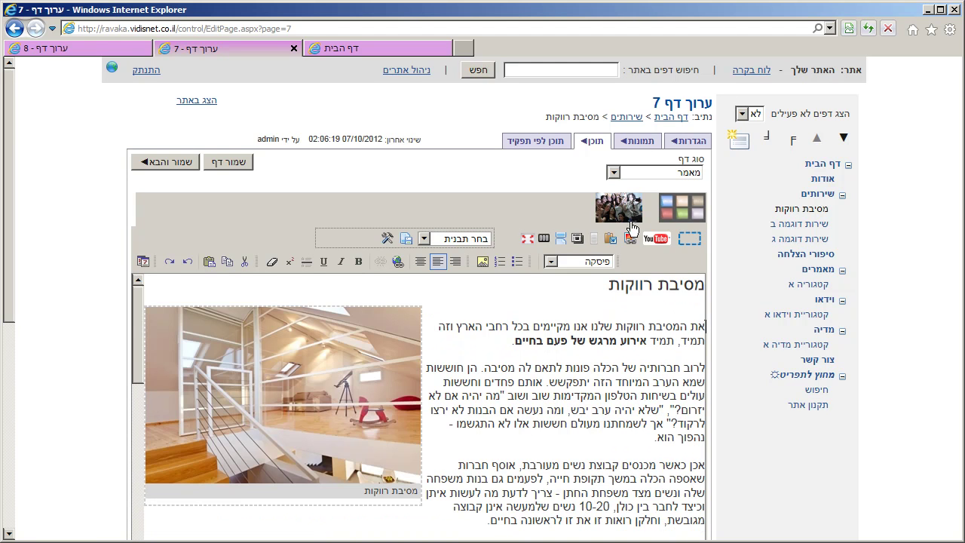